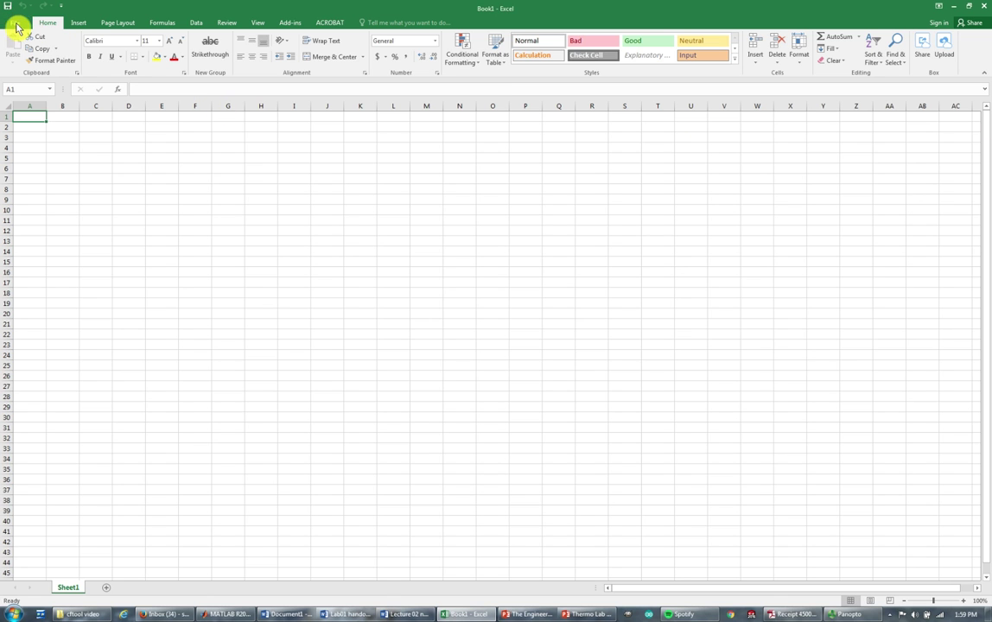
Browse for a file to open in the Fall Courses 2017 thermodynamics laboratory folder, under Lab01_Temperature_Measurement, in the cftool video subfolder.
{"action": "left_click", "coordinate": [15, 28]}
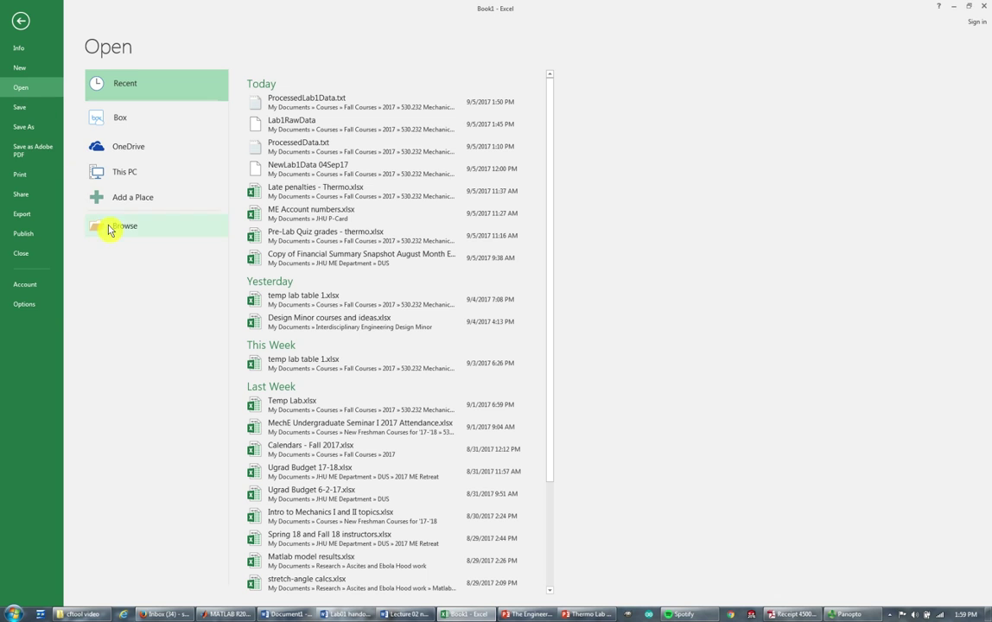
{"action": "left_click", "coordinate": [113, 227]}
{"action": "double_click", "coordinate": [229, 149]}
{"action": "double_click", "coordinate": [225, 100]}
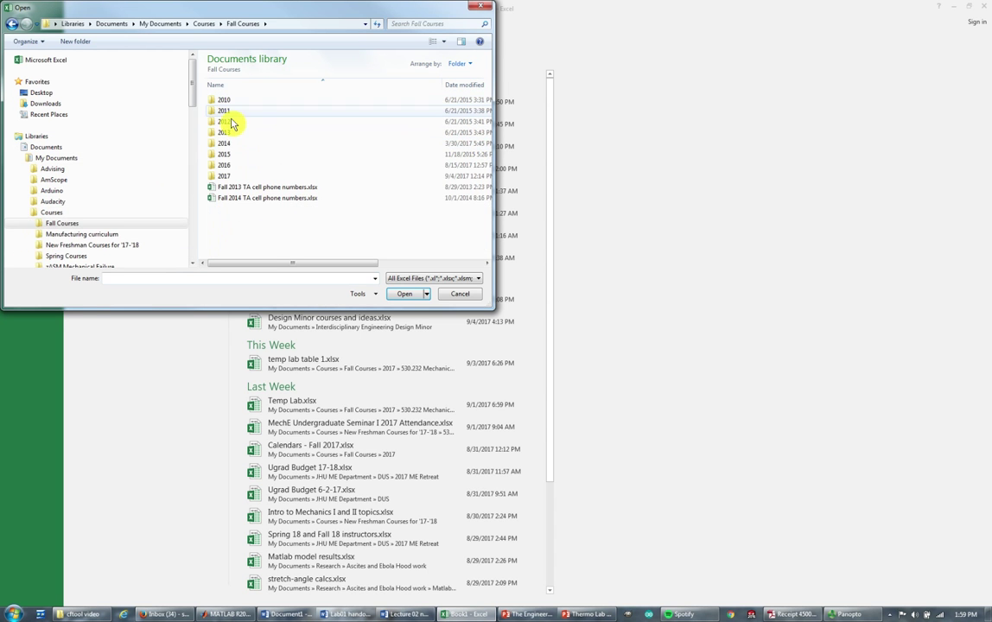
{"action": "double_click", "coordinate": [229, 177]}
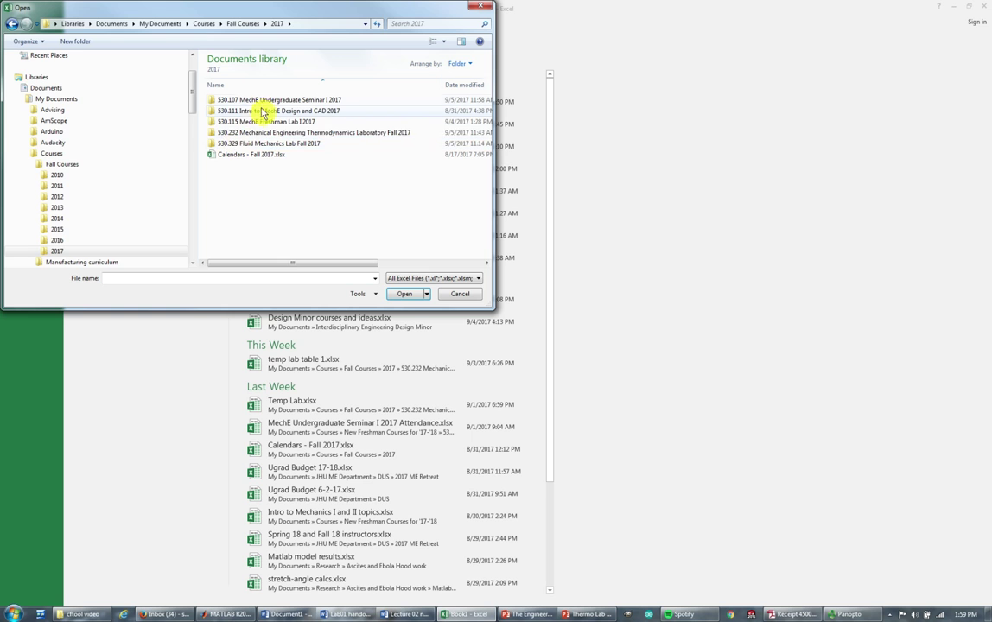
{"action": "double_click", "coordinate": [255, 133]}
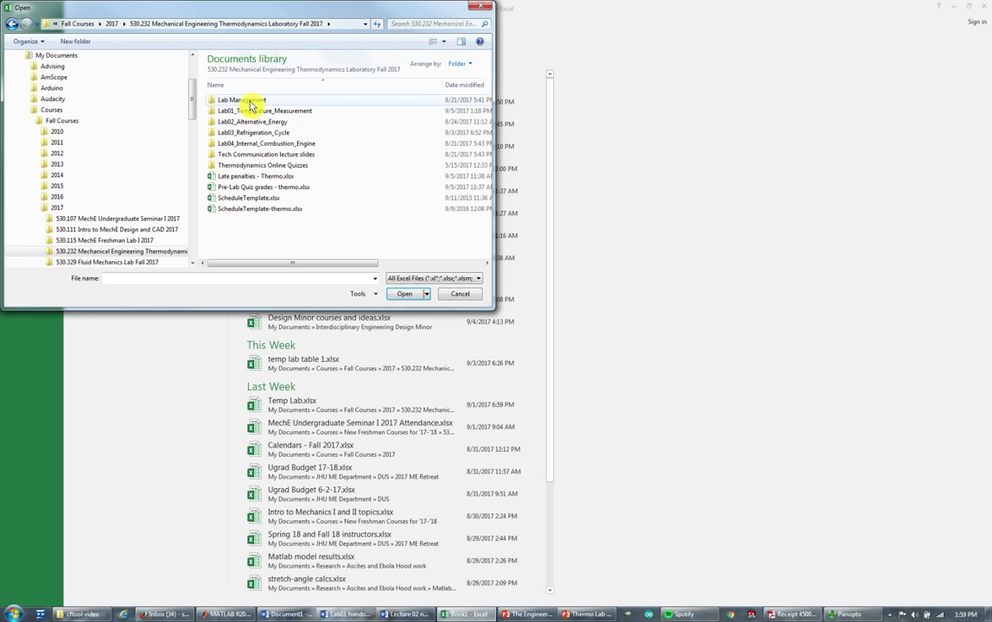
{"action": "double_click", "coordinate": [250, 113]}
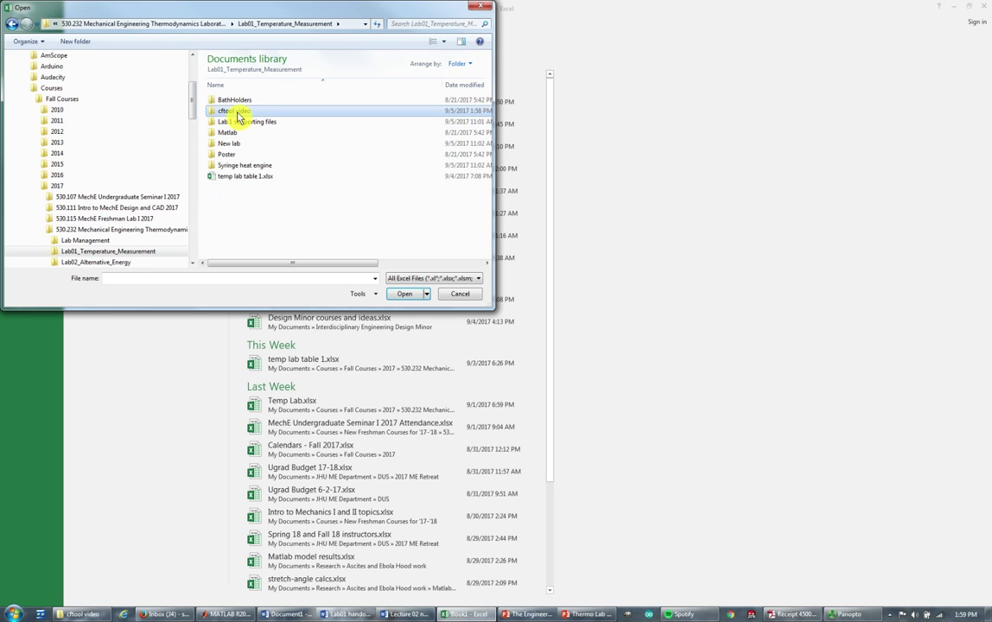
{"action": "double_click", "coordinate": [238, 112]}
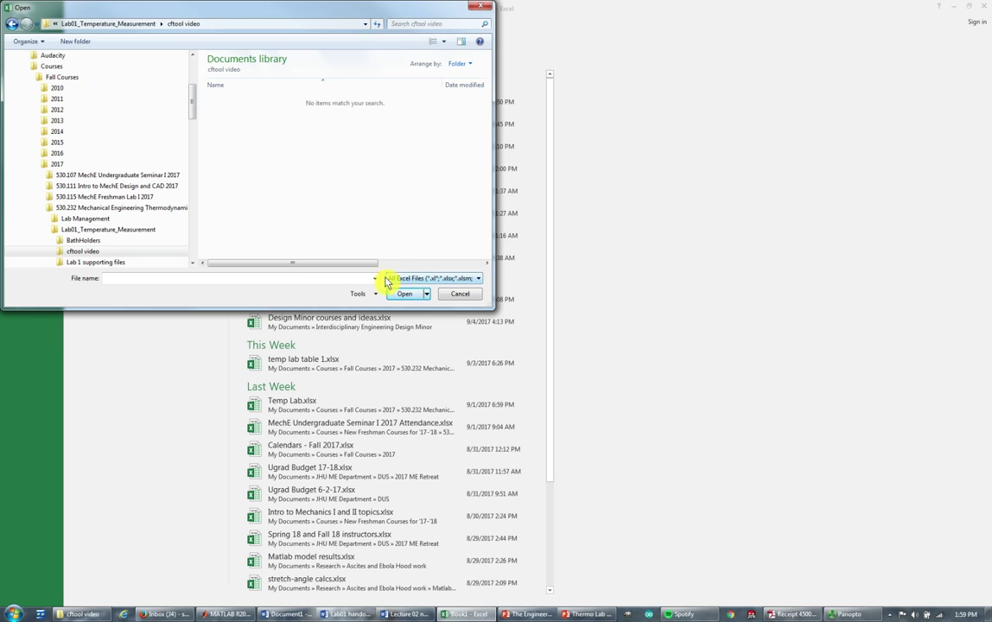
Show all file types and open the Lab1RawData file.
{"action": "left_click", "coordinate": [413, 280]}
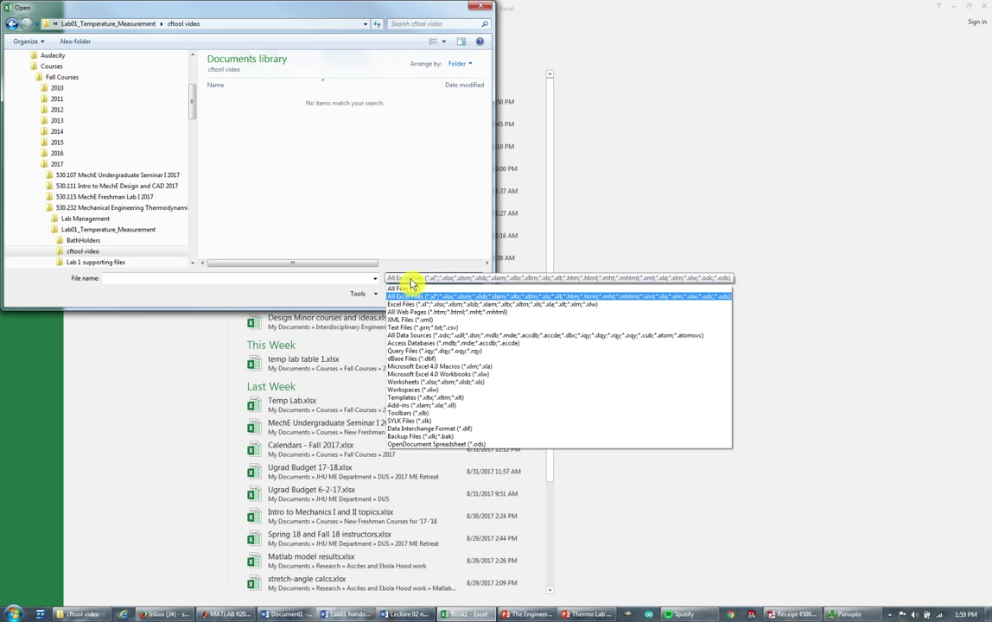
{"action": "left_click", "coordinate": [405, 289]}
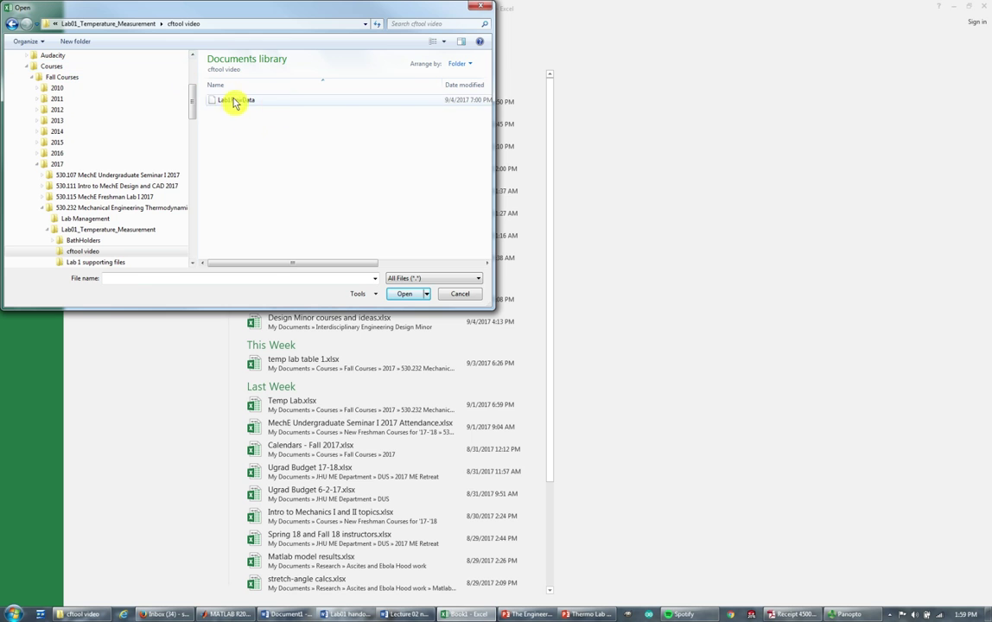
{"action": "left_click", "coordinate": [231, 103]}
{"action": "left_click", "coordinate": [405, 295]}
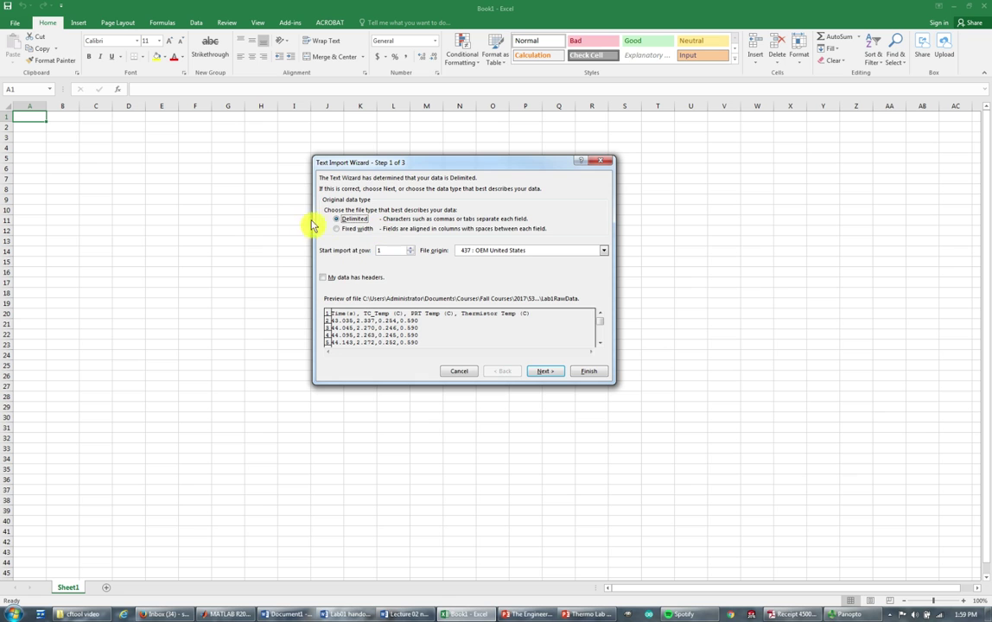
Import the raw data as delimited text, adding comma as a delimiter and leaving space off.
{"action": "left_click", "coordinate": [546, 372]}
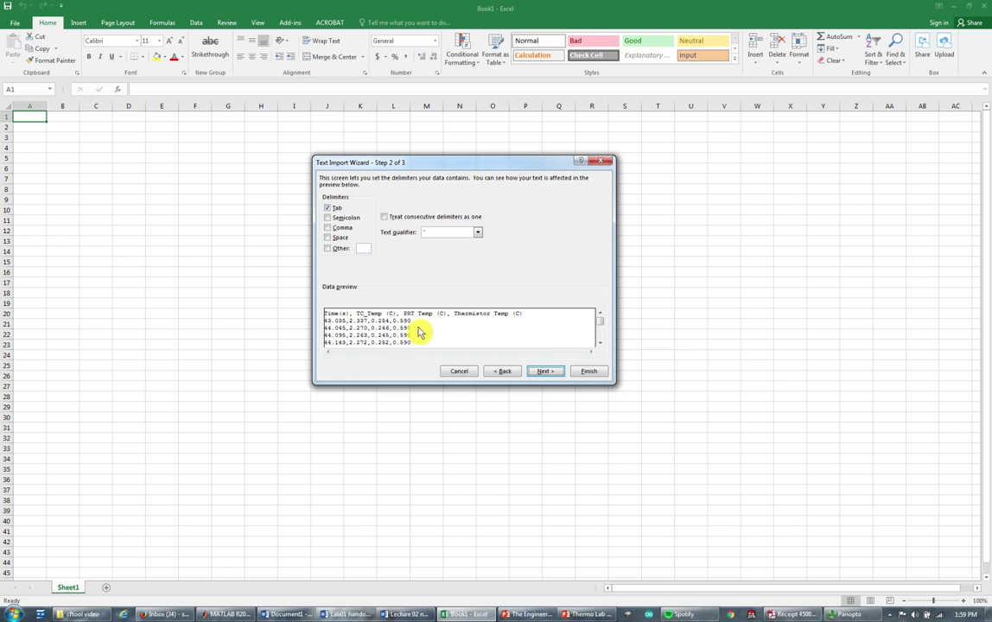
{"action": "left_click", "coordinate": [329, 243]}
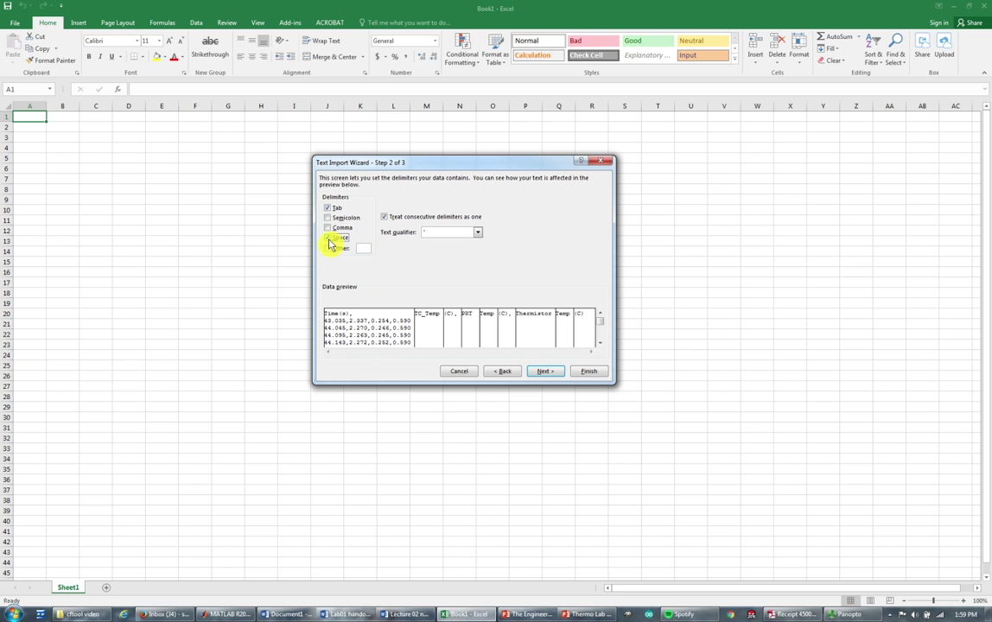
{"action": "left_click", "coordinate": [327, 244]}
{"action": "left_click", "coordinate": [328, 229]}
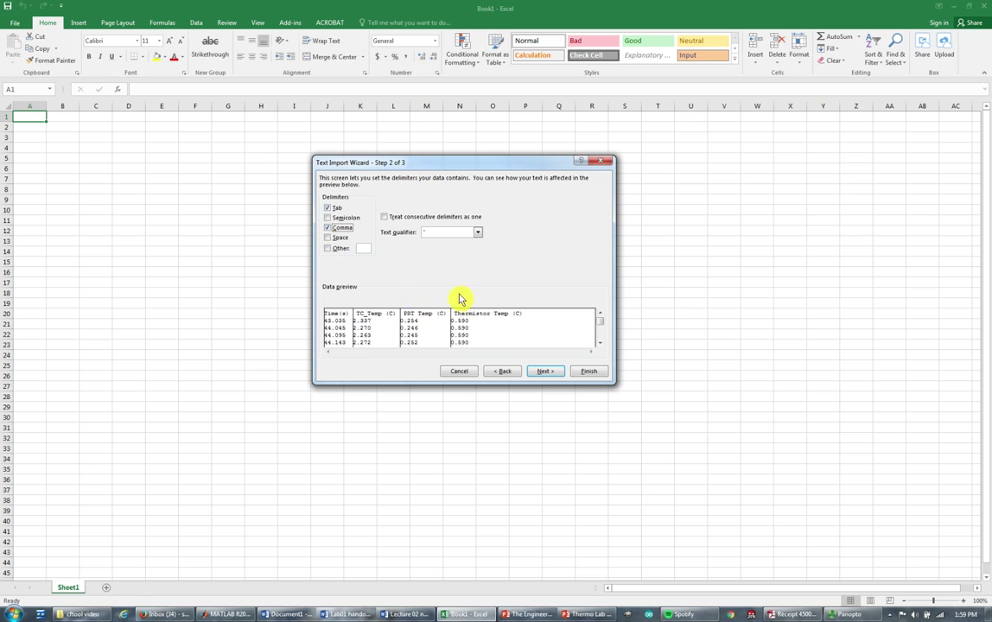
{"action": "left_click", "coordinate": [590, 373]}
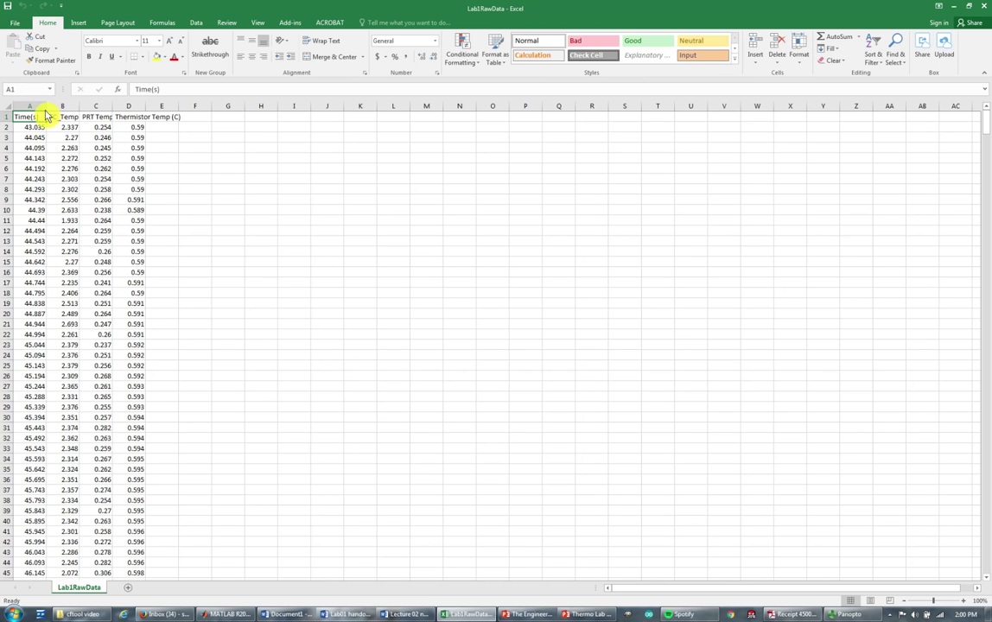
Autofit the widths of columns A through D to their contents.
{"action": "left_click", "coordinate": [42, 106]}
{"action": "left_click_drag", "start_coordinate": [56, 116], "coordinate": [142, 110]}
{"action": "double_click", "coordinate": [144, 107]}
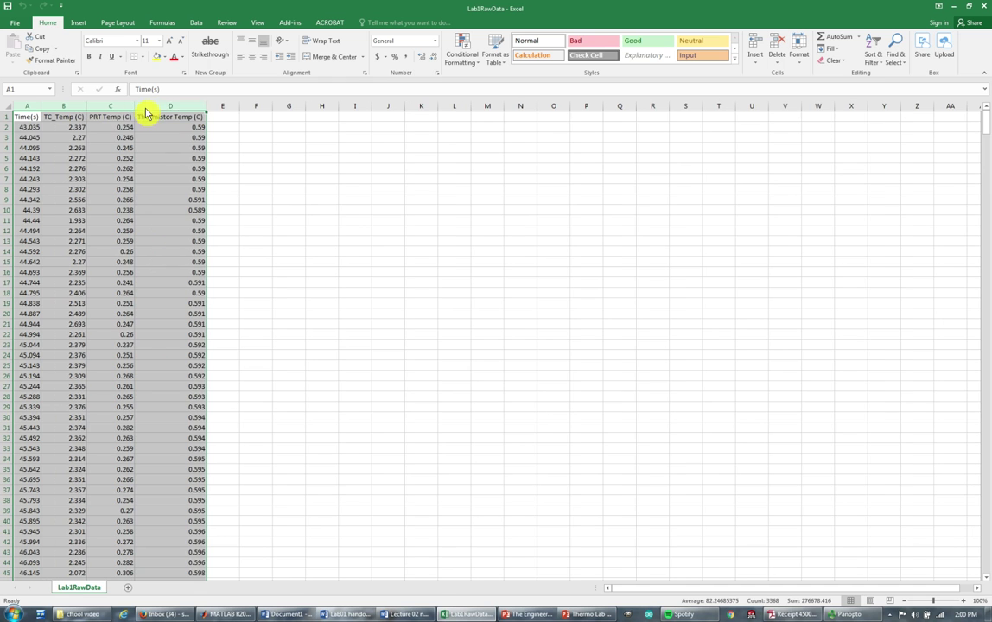
{"action": "left_click", "coordinate": [26, 129]}
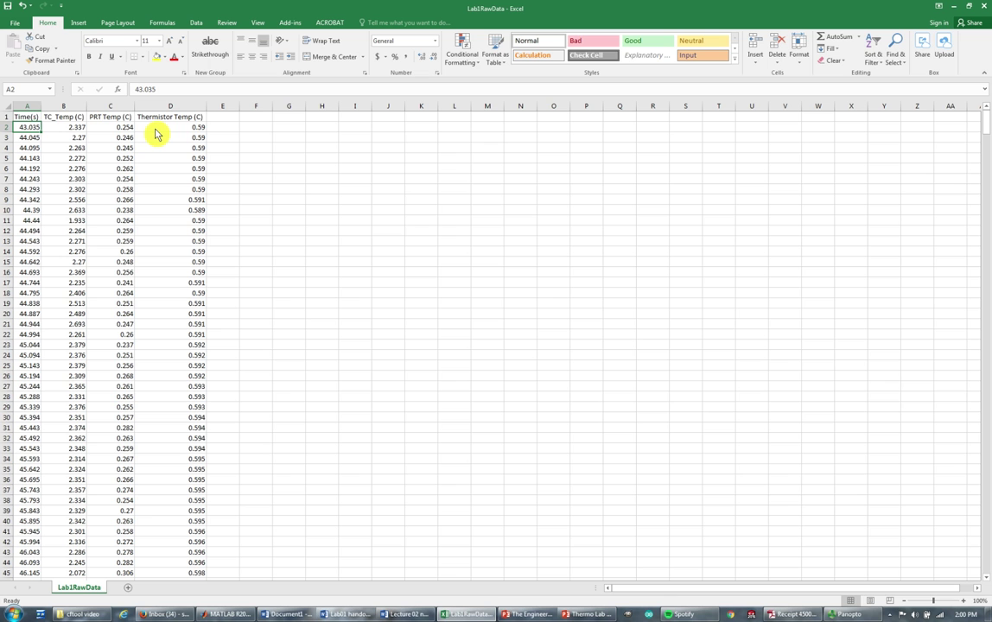
Insert a markers-only scatter chart of all time and temperature data, including headers, in A1:D842.
{"action": "left_click_drag", "start_coordinate": [28, 118], "coordinate": [164, 144]}
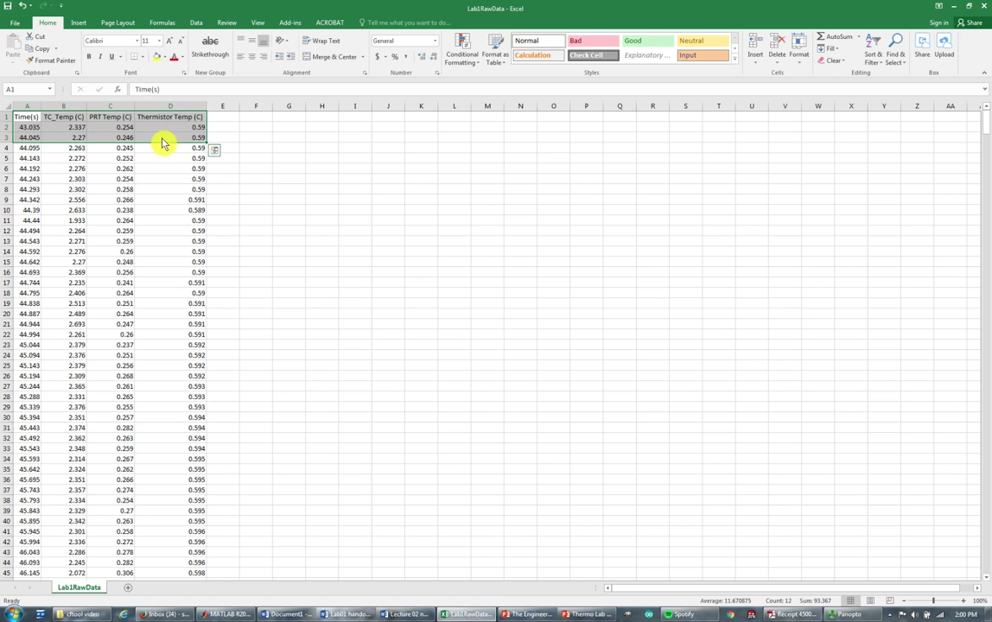
{"action": "key", "text": "ctrl+shift+Down"}
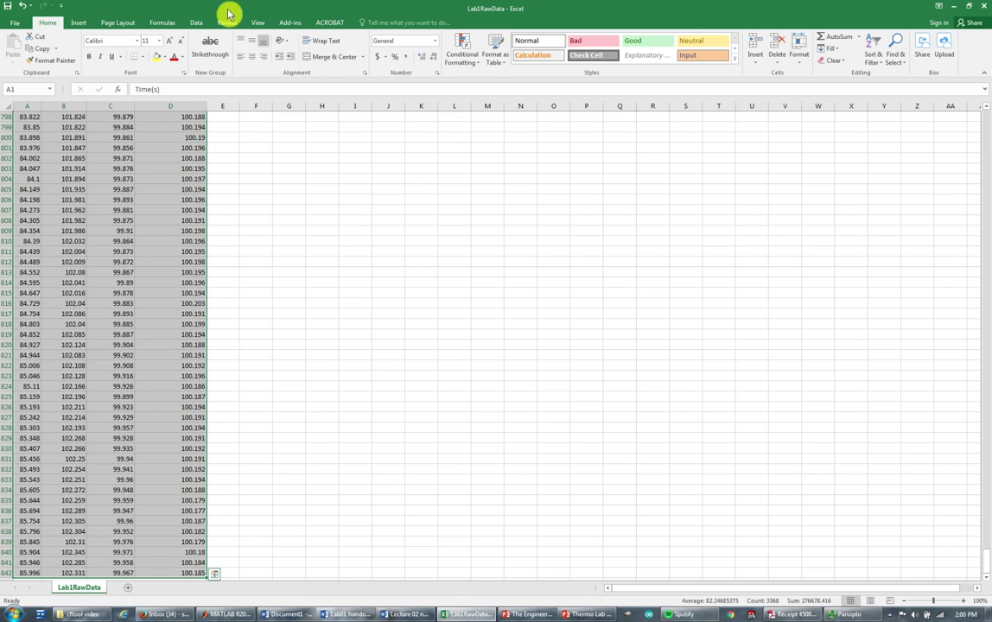
{"action": "left_click", "coordinate": [78, 22]}
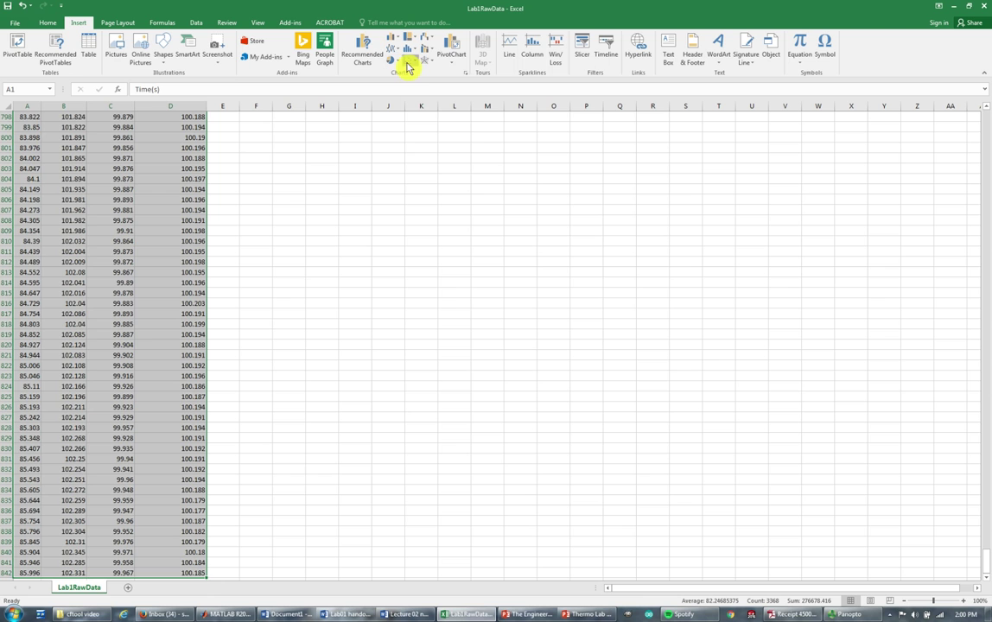
{"action": "left_click", "coordinate": [408, 62]}
{"action": "left_click", "coordinate": [421, 103]}
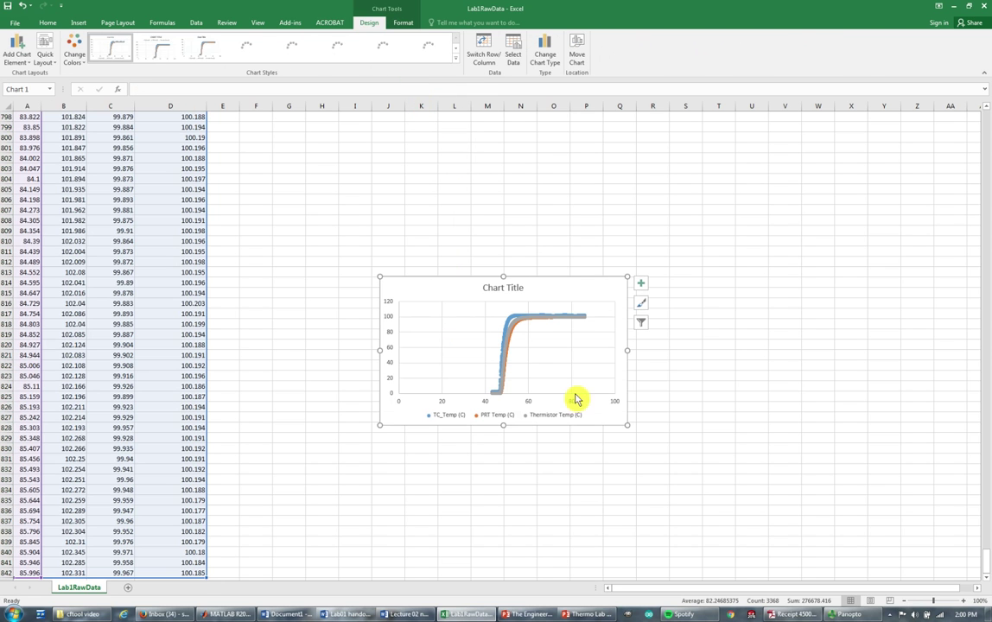
Enlarge the scatter chart so it fills most of the empty area from column E to about column W.
{"action": "left_click", "coordinate": [751, 386]}
{"action": "left_click", "coordinate": [590, 307]}
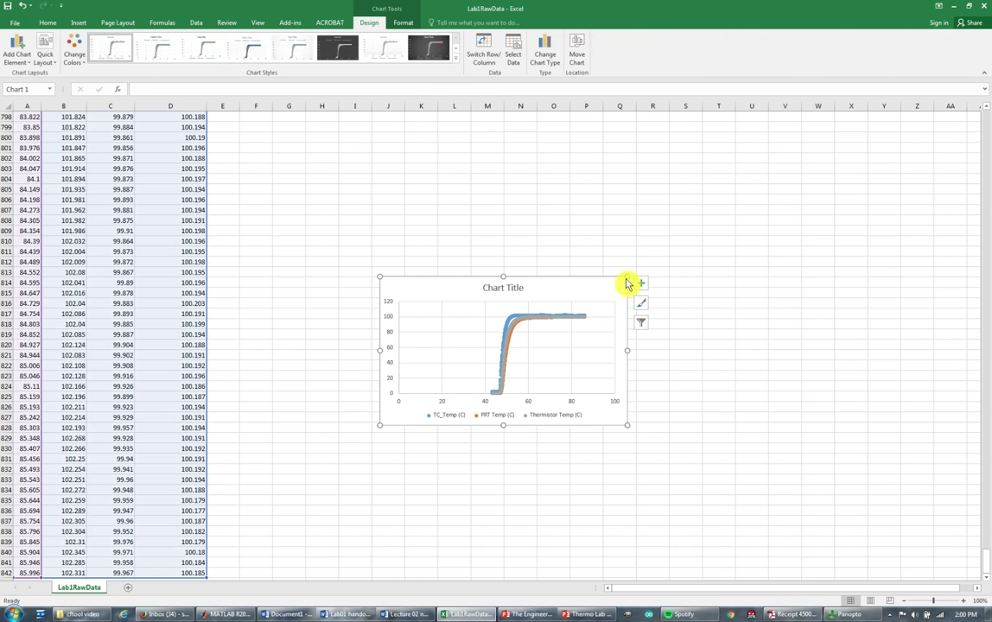
{"action": "left_click_drag", "start_coordinate": [630, 283], "coordinate": [840, 124]}
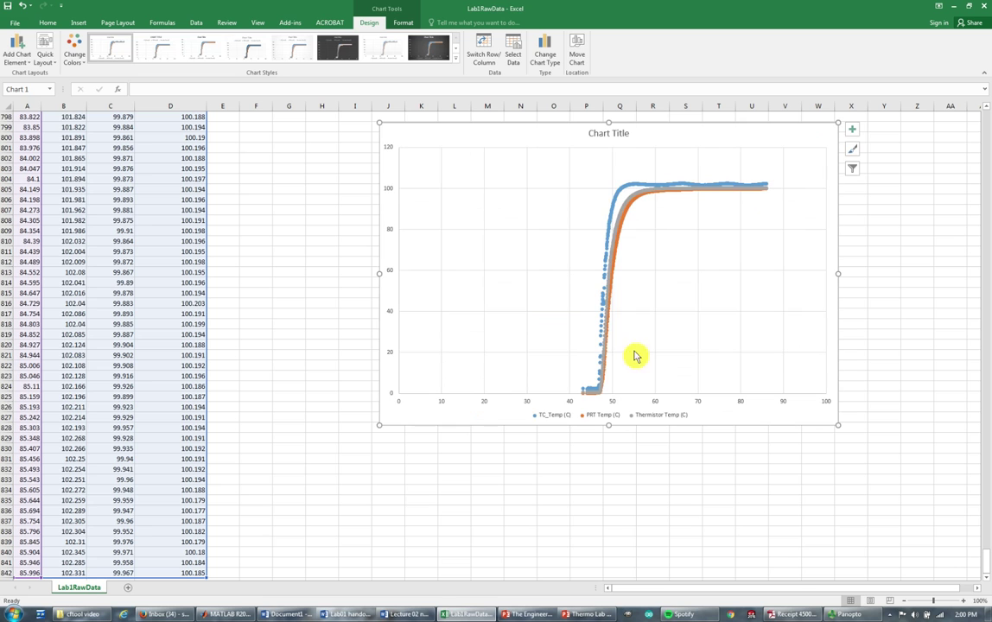
{"action": "left_click_drag", "start_coordinate": [378, 435], "coordinate": [214, 516]}
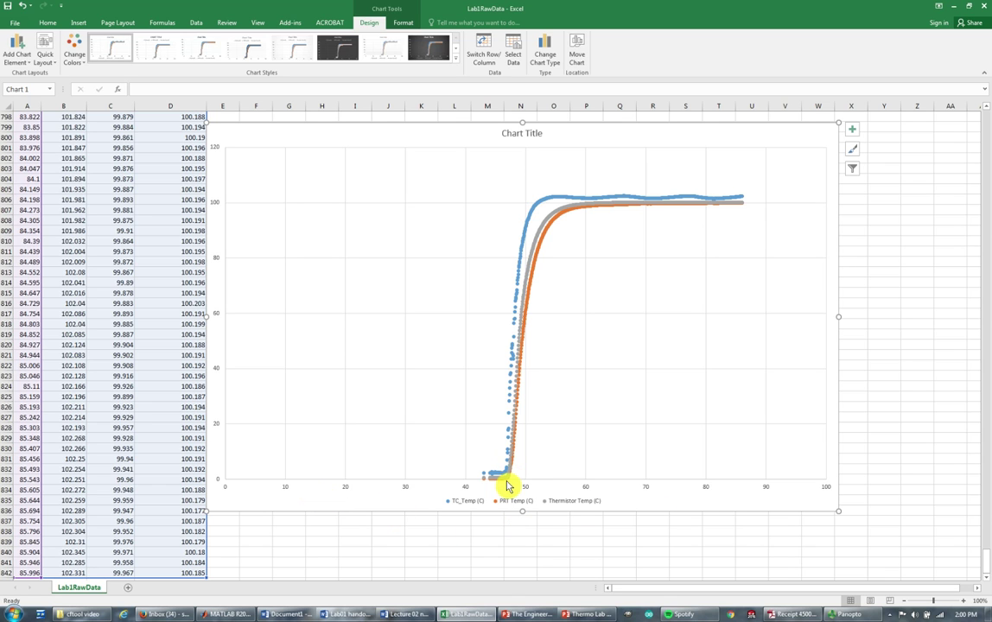
Set the chart's horizontal axis bounds to a minimum of 40 and a maximum of 50.
{"action": "mouse_move", "coordinate": [510, 487]}
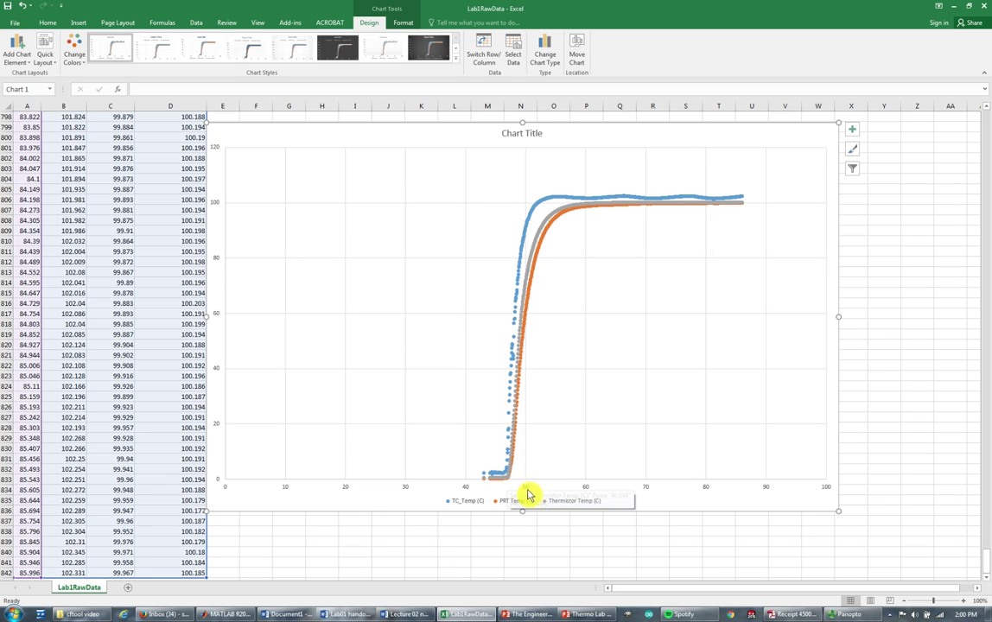
{"action": "double_click", "coordinate": [505, 478]}
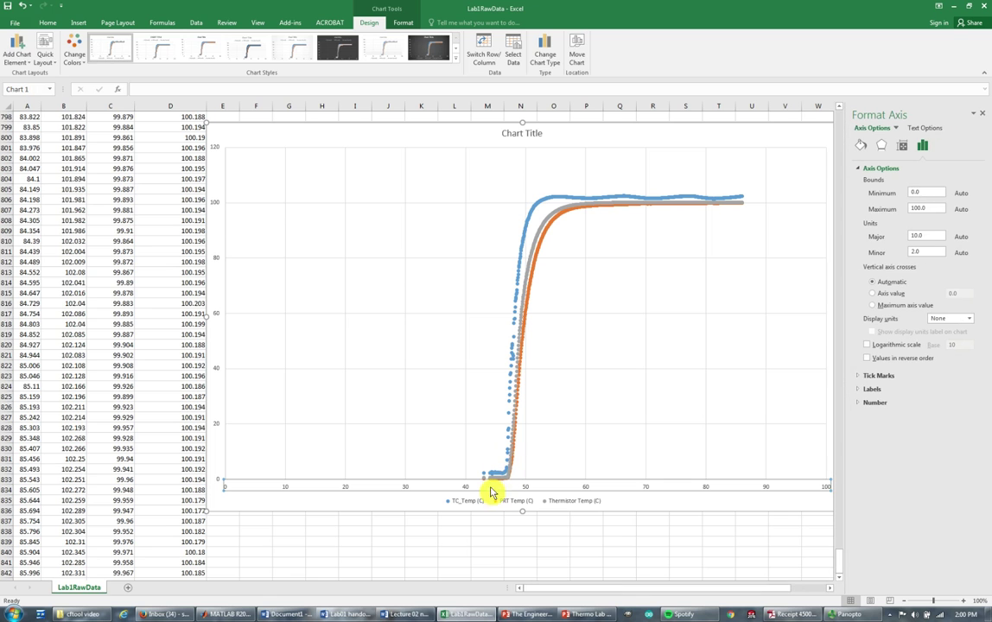
{"action": "left_click", "coordinate": [881, 193]}
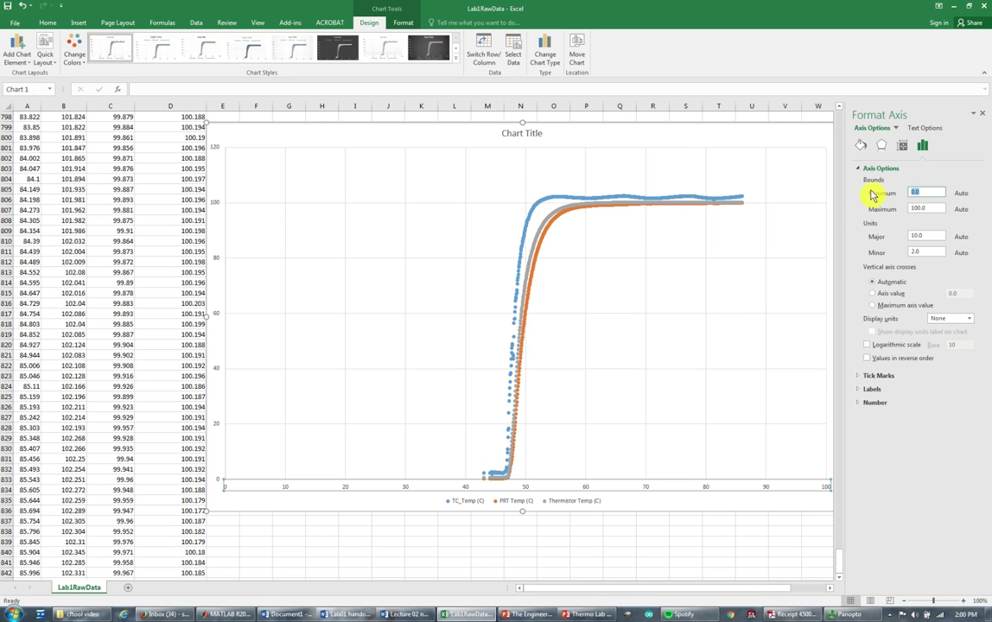
{"action": "type", "text": "40"}
{"action": "key", "text": "Tab"}
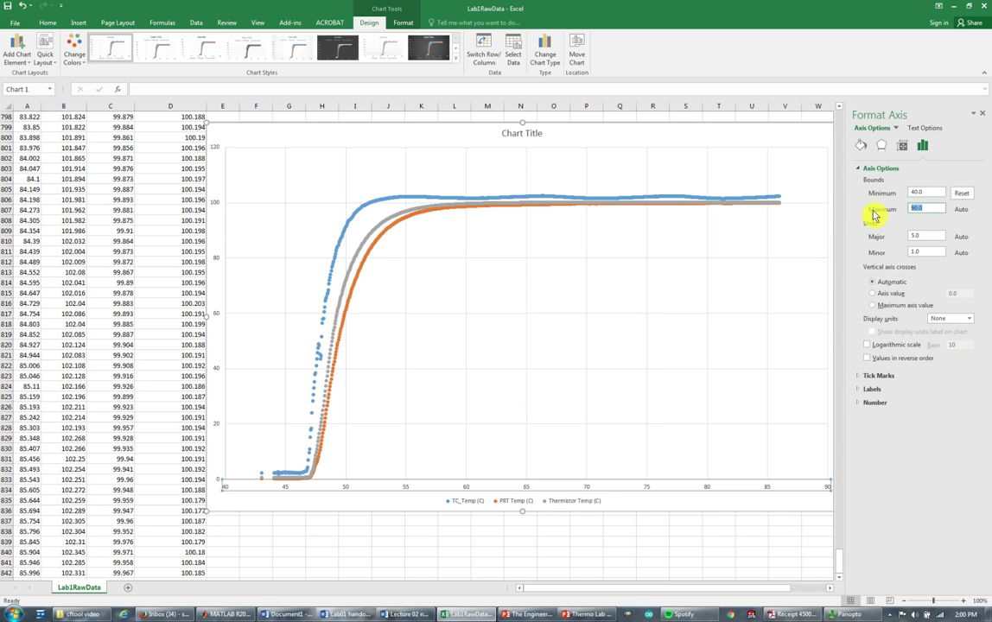
{"action": "type", "text": "50"}
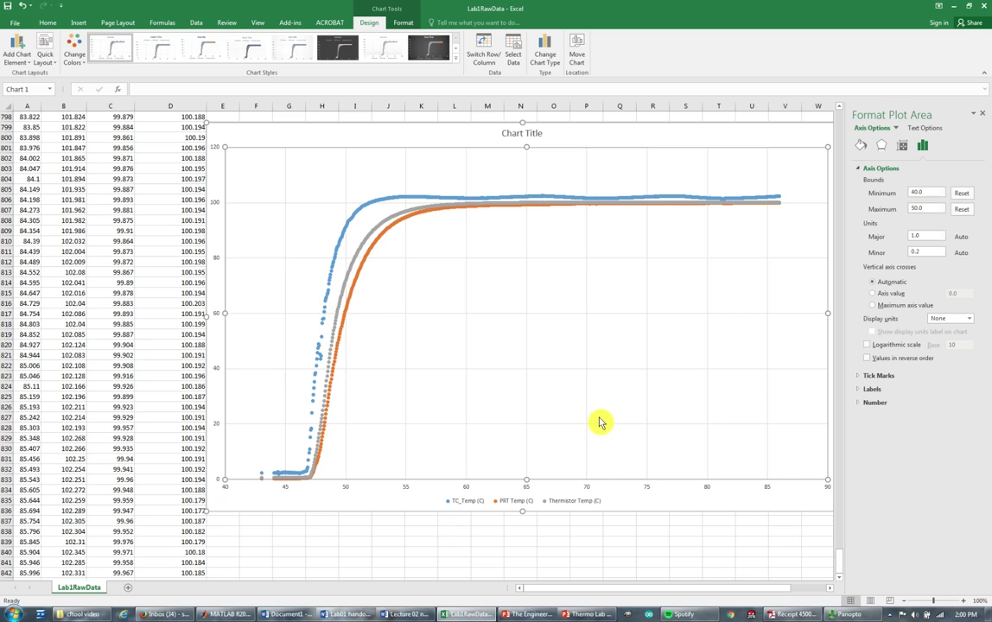
{"action": "left_click", "coordinate": [598, 421]}
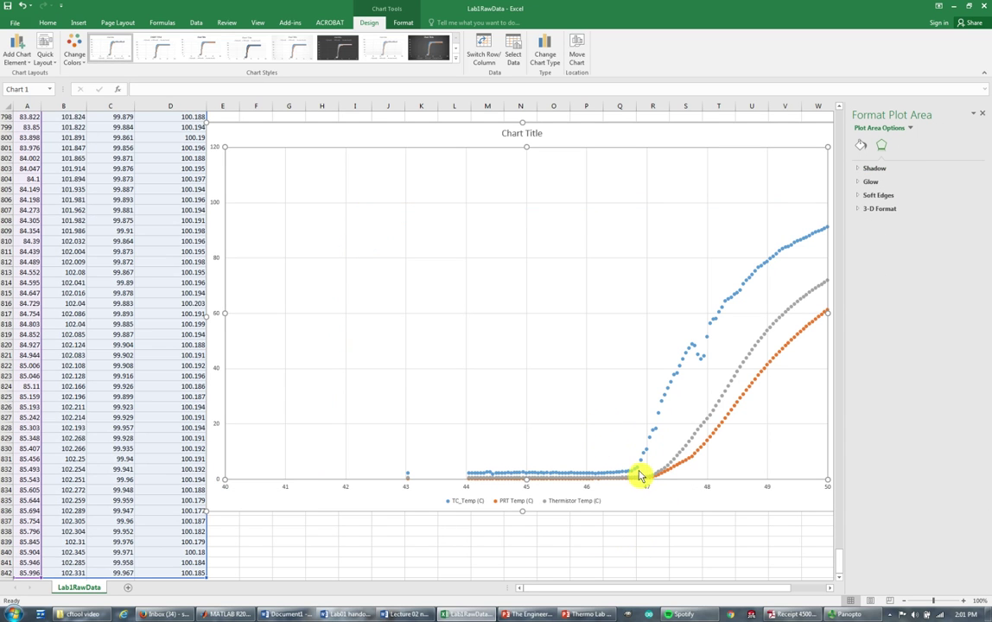
Inspect the TC_Temp point where the temperature starts to rise on the chart and select its matching data row, row 59.
{"action": "mouse_move", "coordinate": [641, 475]}
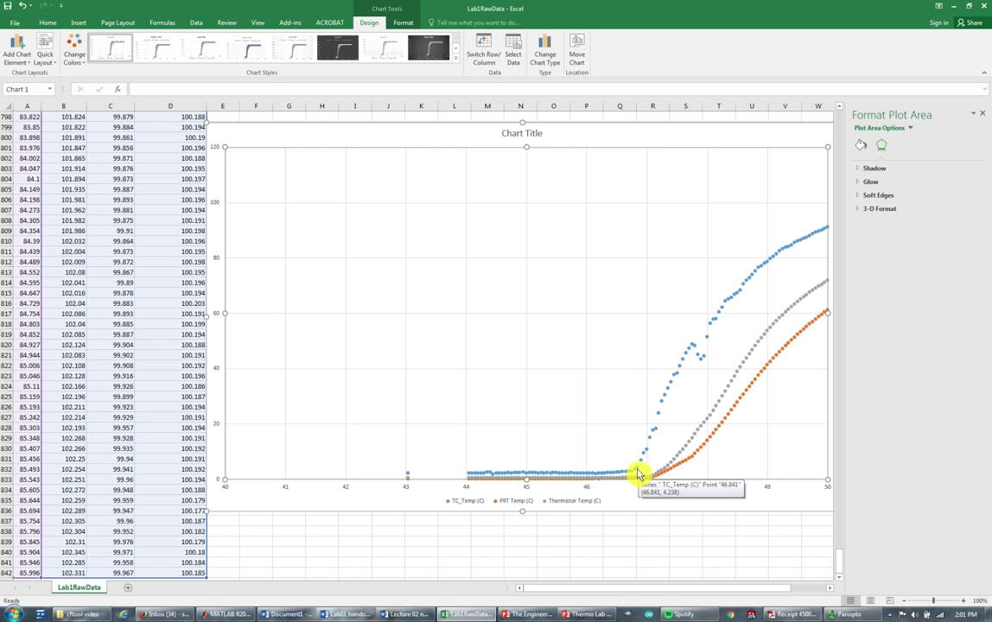
{"action": "left_click", "coordinate": [449, 541]}
{"action": "left_click_drag", "start_coordinate": [843, 563], "coordinate": [838, 161]}
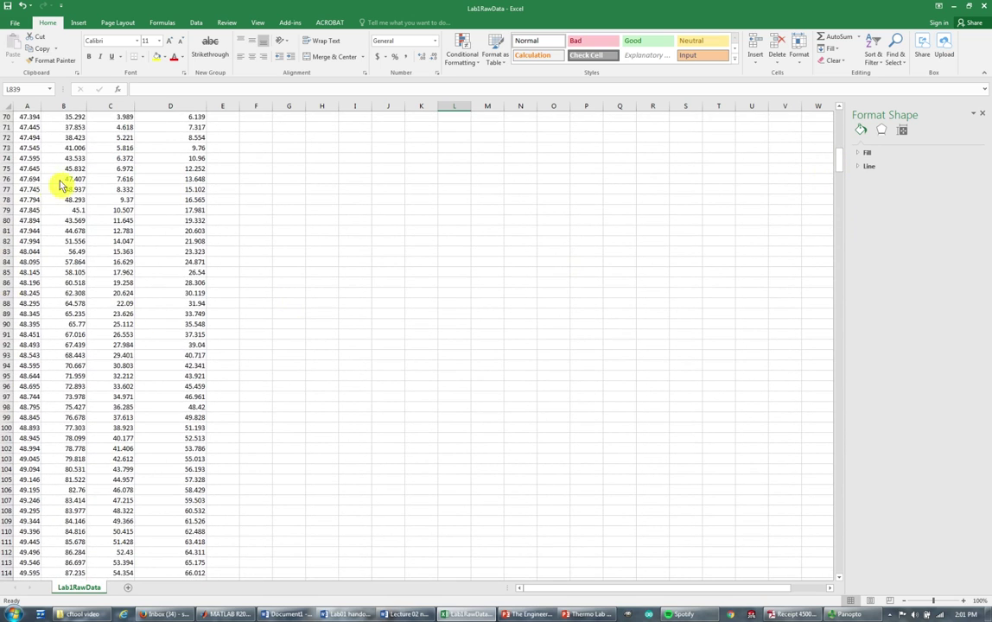
{"action": "scroll", "coordinate": [39, 227], "scroll_direction": "up", "scroll_amount": 3}
{"action": "scroll", "coordinate": [40, 233], "scroll_direction": "up", "scroll_amount": 7}
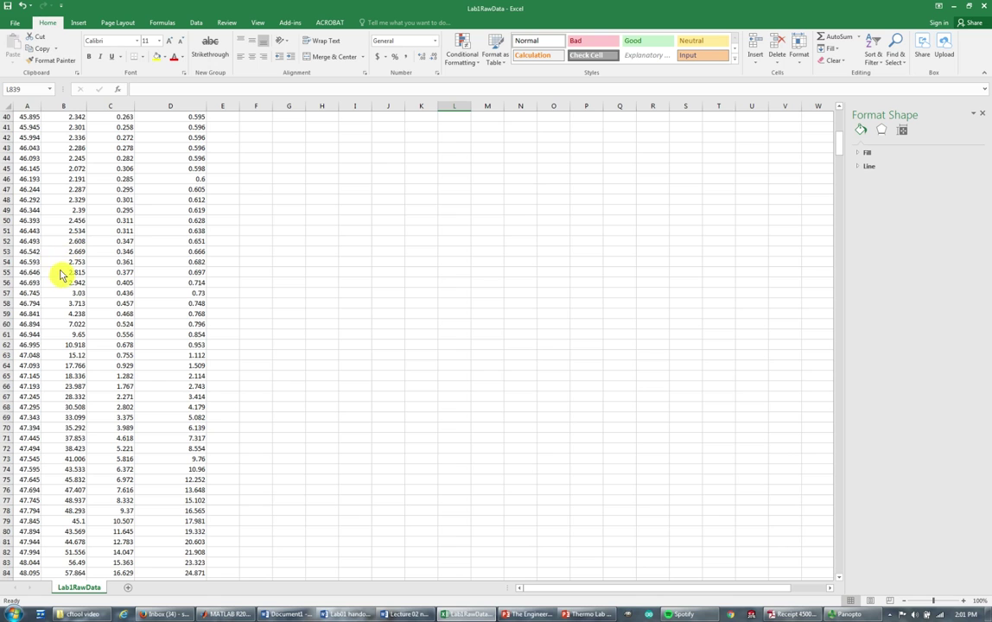
{"action": "left_click", "coordinate": [3, 316]}
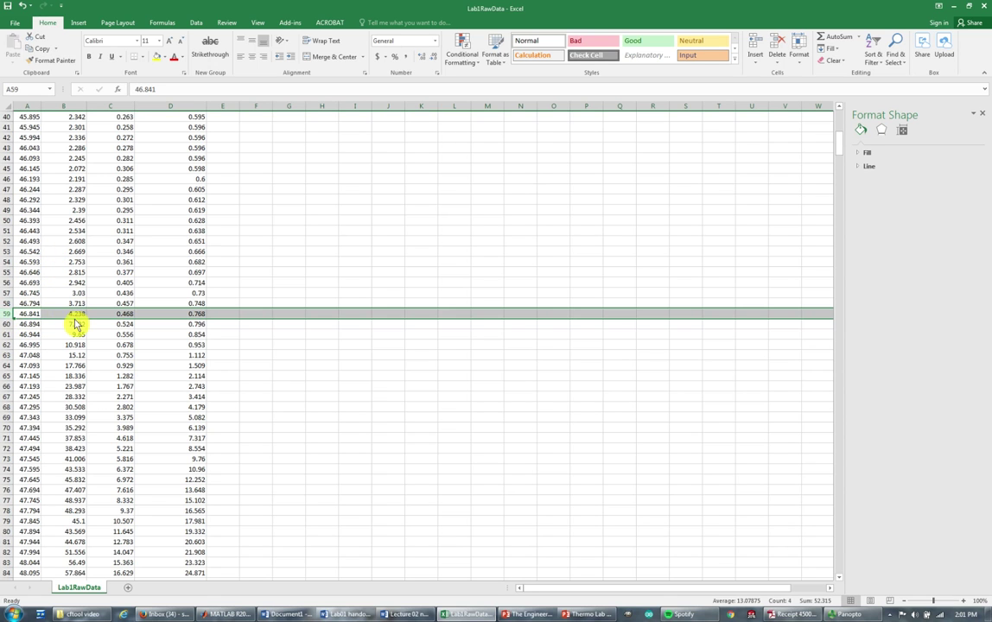
Enter the formula =A59-46.841 in cell F59 to offset the time to the start of the temperature rise.
{"action": "left_click", "coordinate": [262, 318]}
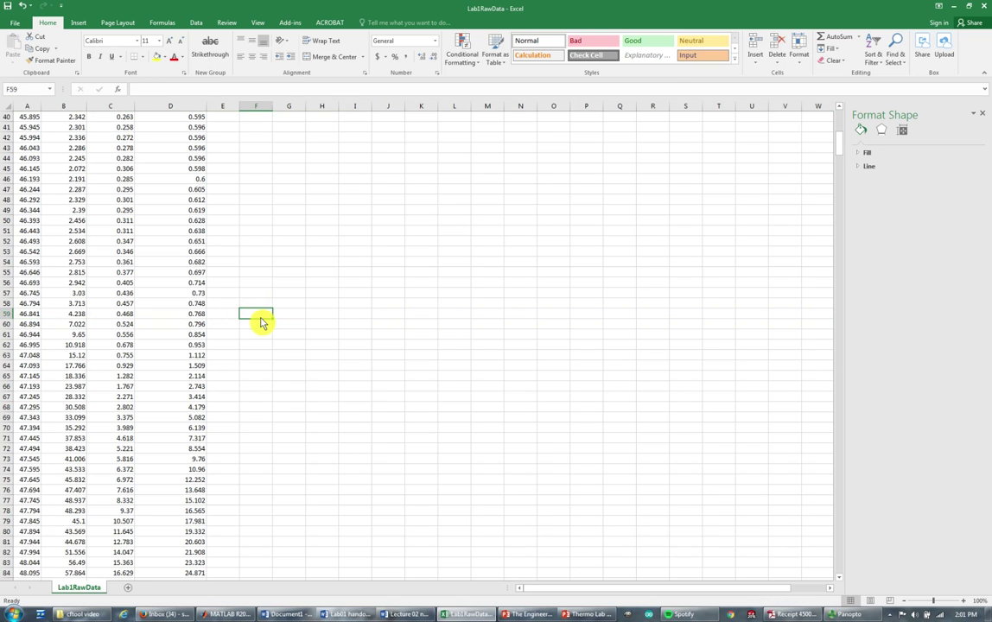
{"action": "type", "text": "="}
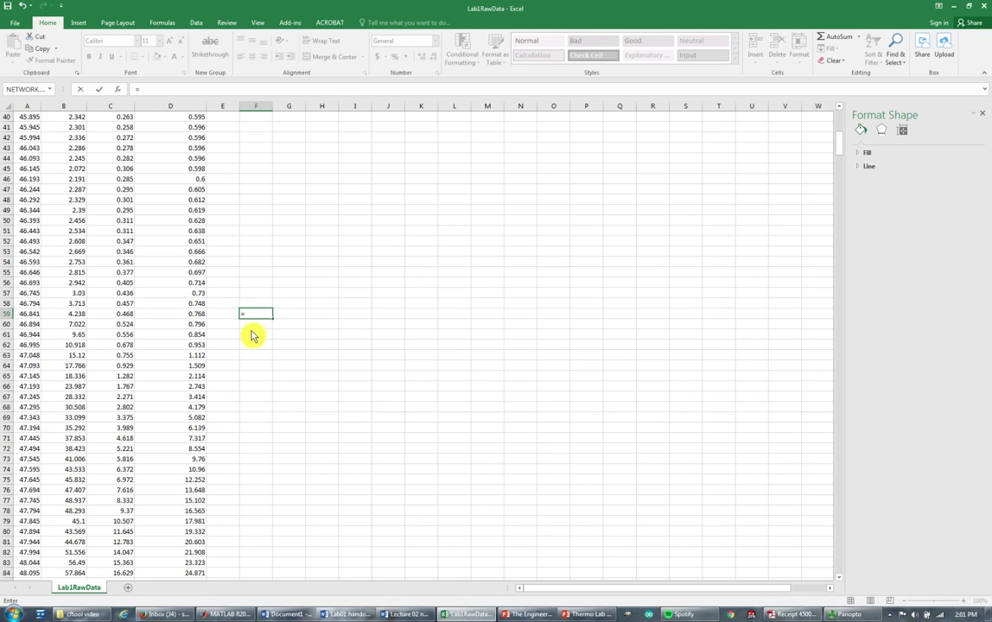
{"action": "left_click", "coordinate": [23, 316]}
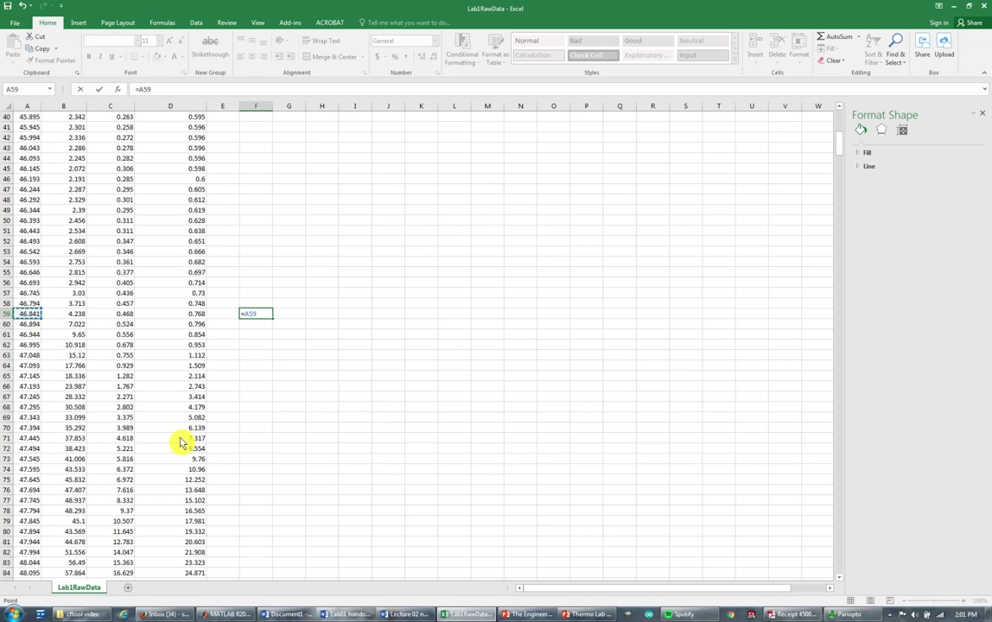
{"action": "type", "text": "-46.841"}
{"action": "key", "text": "Return"}
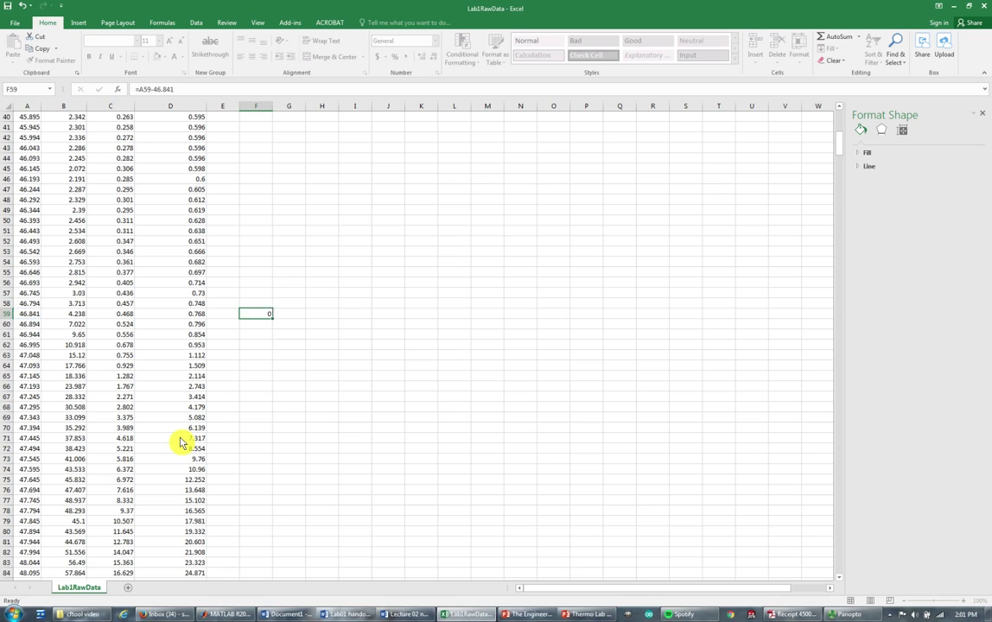
Copy the time-offset formula in F59 down column F from F60 to the last data row.
{"action": "left_click", "coordinate": [264, 314]}
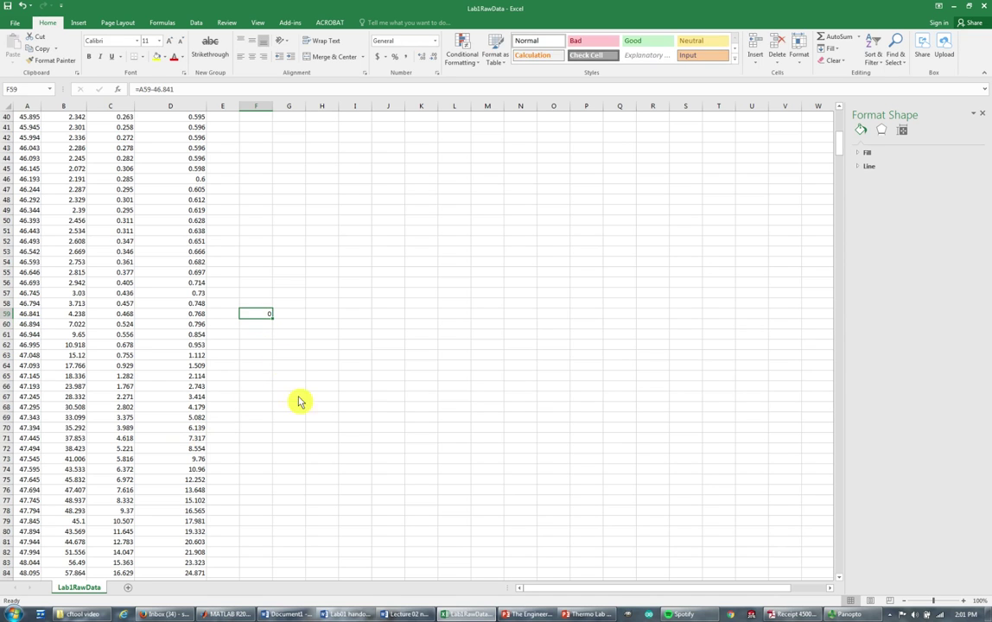
{"action": "key", "text": "ctrl+c"}
{"action": "left_click_drag", "start_coordinate": [262, 326], "coordinate": [253, 567]}
{"action": "key", "text": "ctrl+v"}
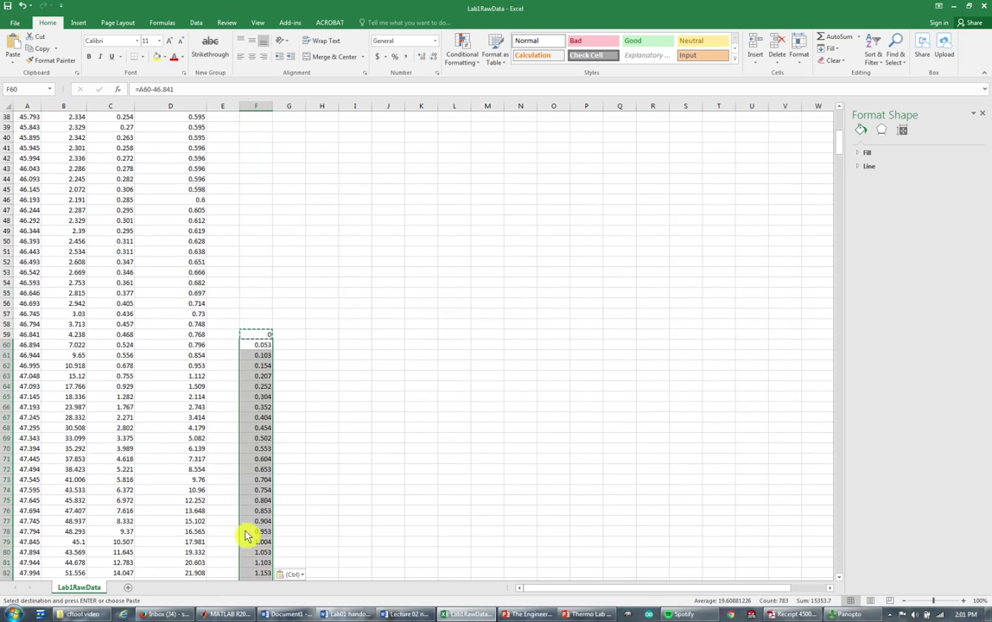
{"action": "left_click", "coordinate": [355, 303]}
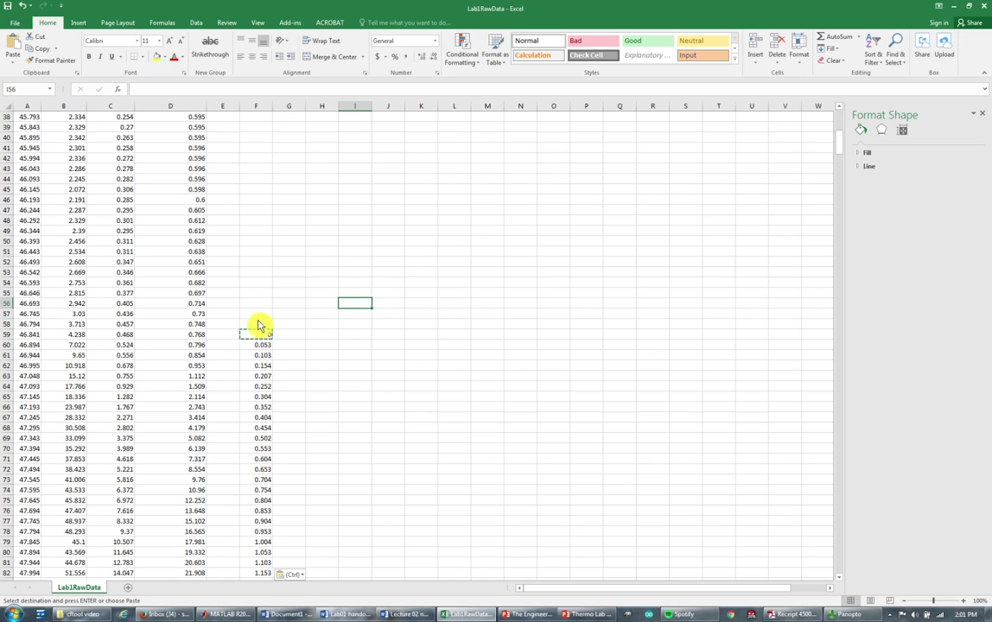
Delete the cells in columns A to G from row 2 through row 58 so the data from the temperature rise moves up under the headers.
{"action": "left_click_drag", "start_coordinate": [256, 325], "coordinate": [23, 332]}
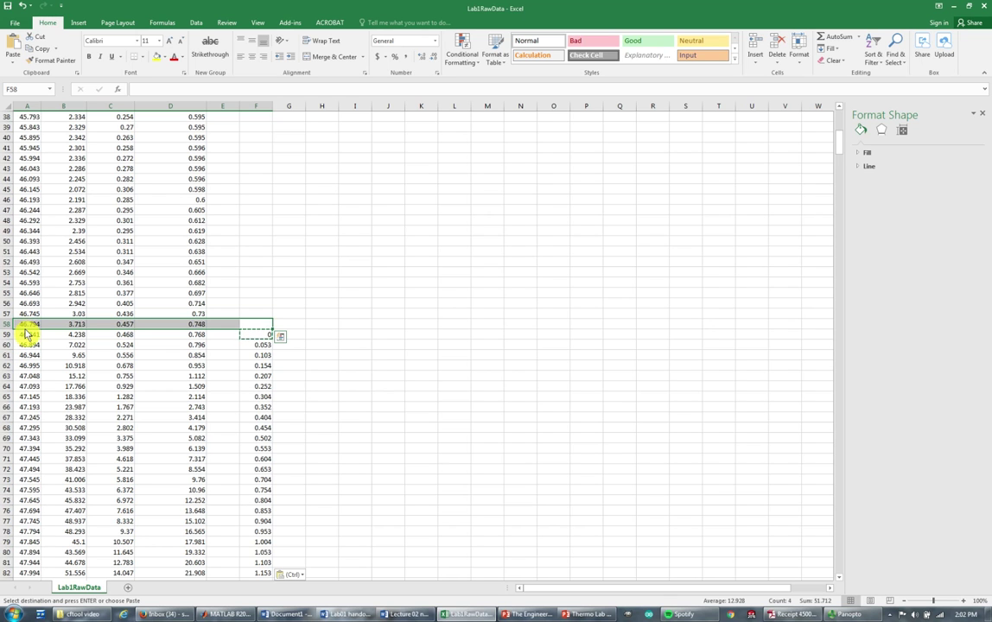
{"action": "left_click_drag", "start_coordinate": [25, 332], "coordinate": [290, 130]}
{"action": "left_click", "coordinate": [778, 43]}
{"action": "scroll", "coordinate": [468, 244], "scroll_direction": "down", "scroll_amount": 12}
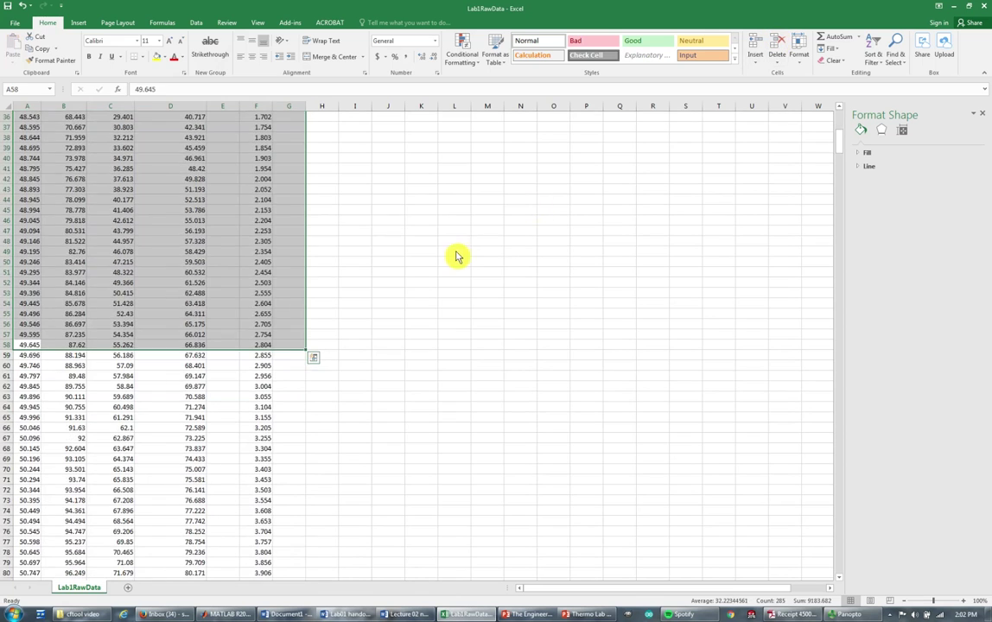
{"action": "left_click", "coordinate": [456, 251]}
{"action": "scroll", "coordinate": [384, 305], "scroll_direction": "up", "scroll_amount": 12}
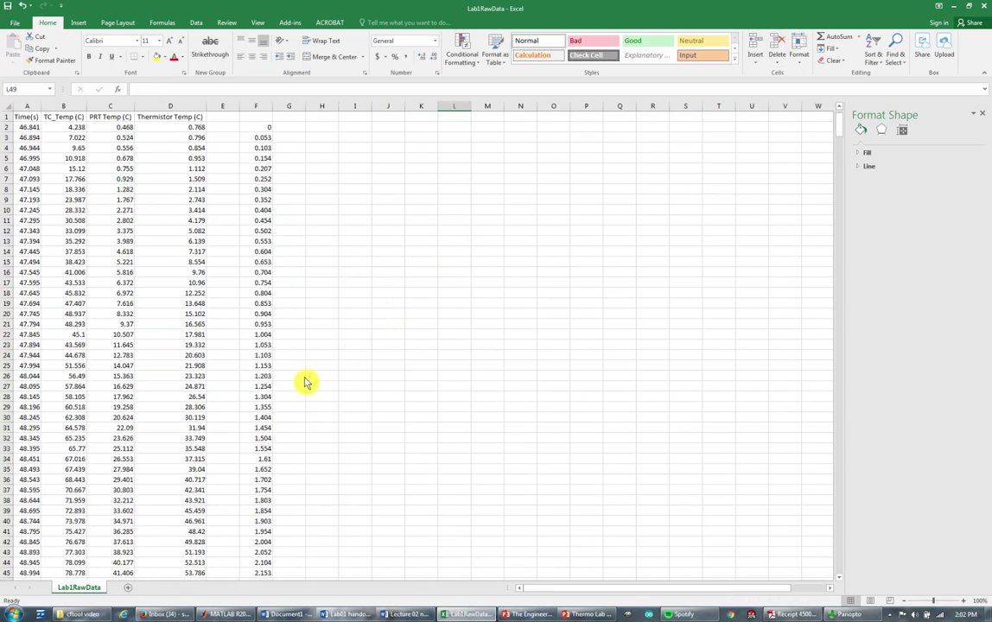
Copy all offset times from F2 down and paste them as values over the Time(s) data starting at A2.
{"action": "left_click", "coordinate": [258, 130]}
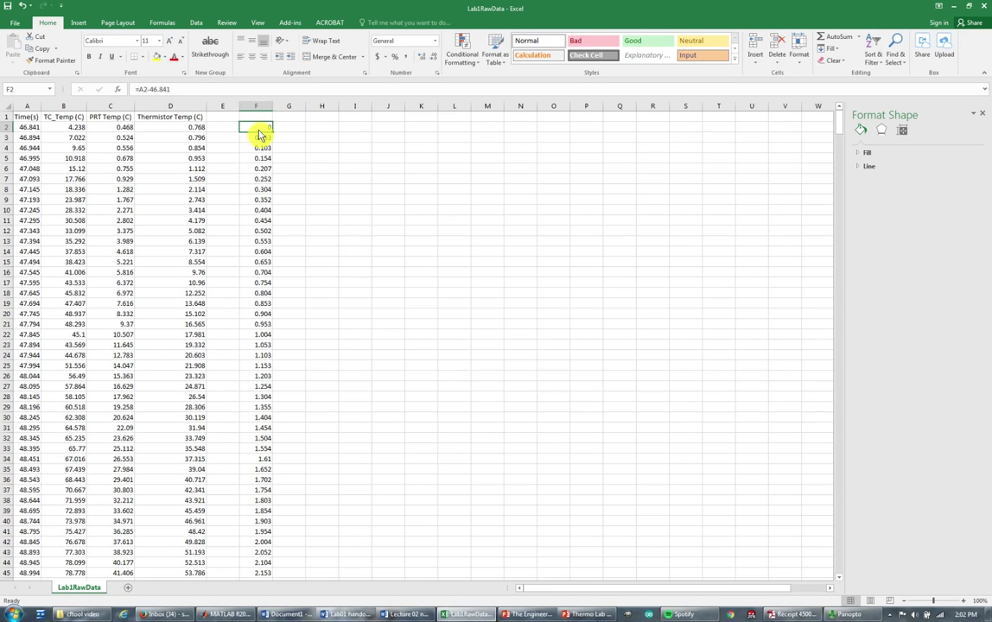
{"action": "key", "text": "ctrl+shift+Down"}
{"action": "key", "text": "ctrl+c"}
{"action": "scroll", "coordinate": [199, 216], "scroll_direction": "up", "scroll_amount": 16}
{"action": "scroll", "coordinate": [182, 251], "scroll_direction": "up", "scroll_amount": 13}
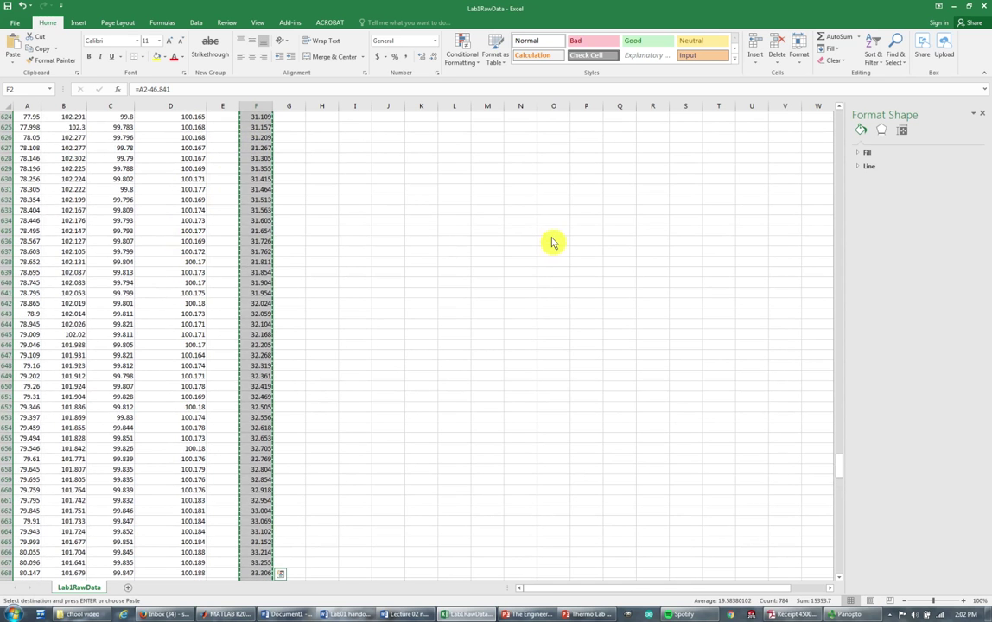
{"action": "left_click_drag", "start_coordinate": [843, 472], "coordinate": [843, 44]}
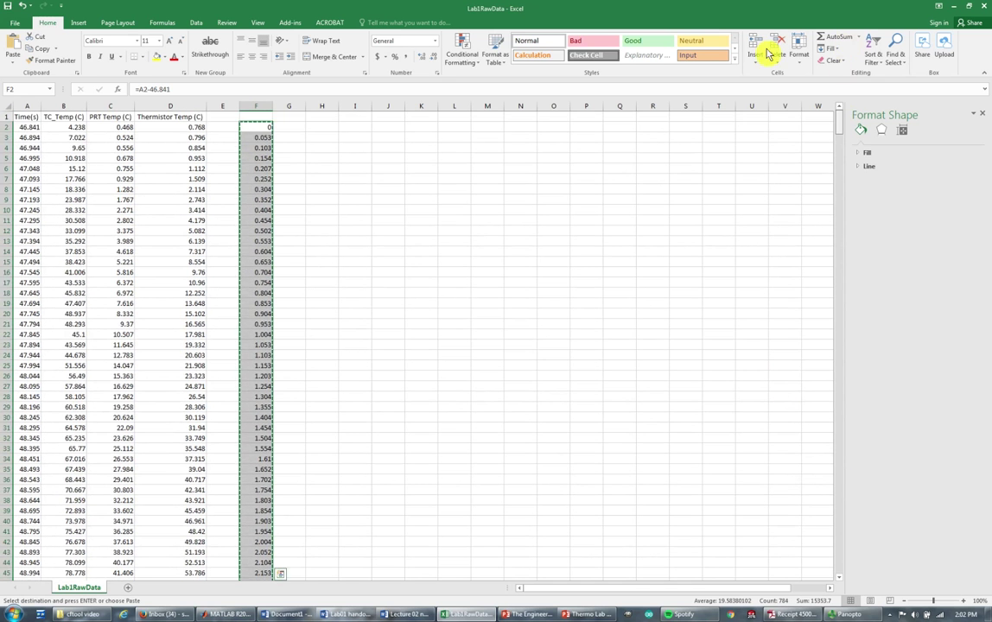
{"action": "left_click", "coordinate": [27, 129]}
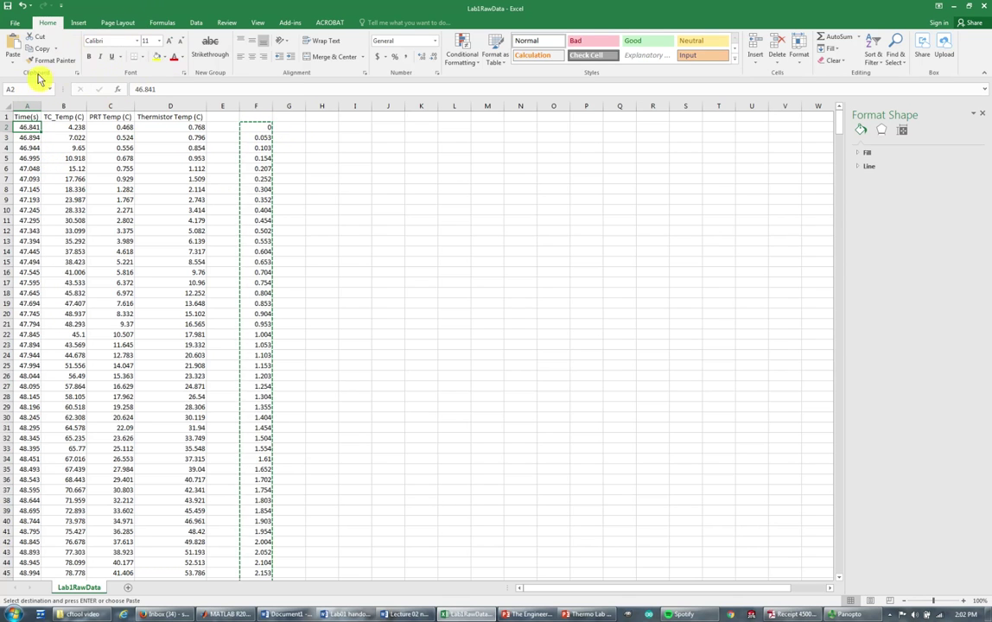
{"action": "left_click", "coordinate": [12, 56]}
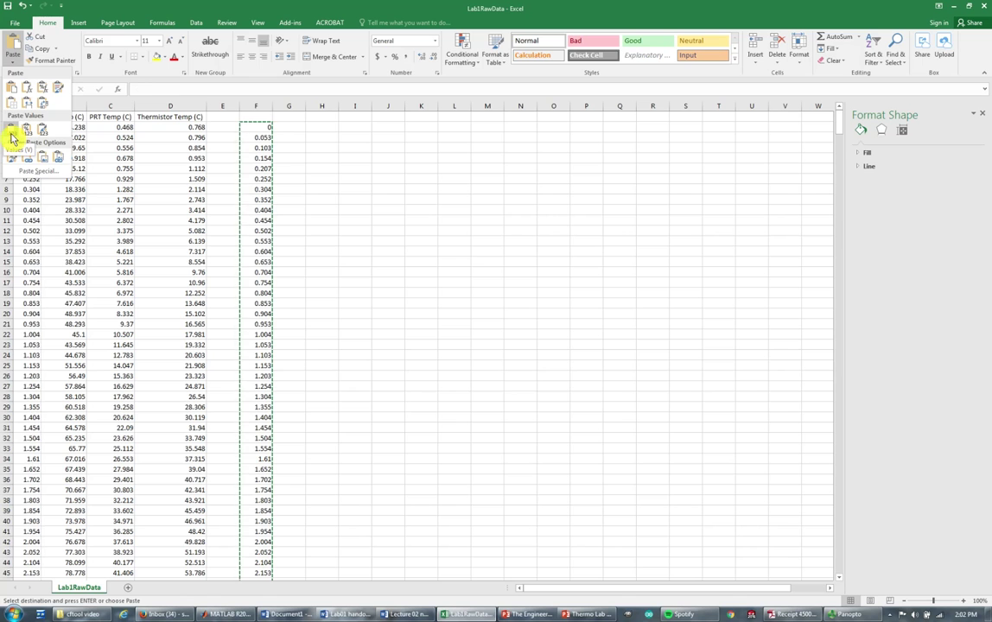
{"action": "left_click", "coordinate": [13, 131]}
{"action": "left_click", "coordinate": [480, 262]}
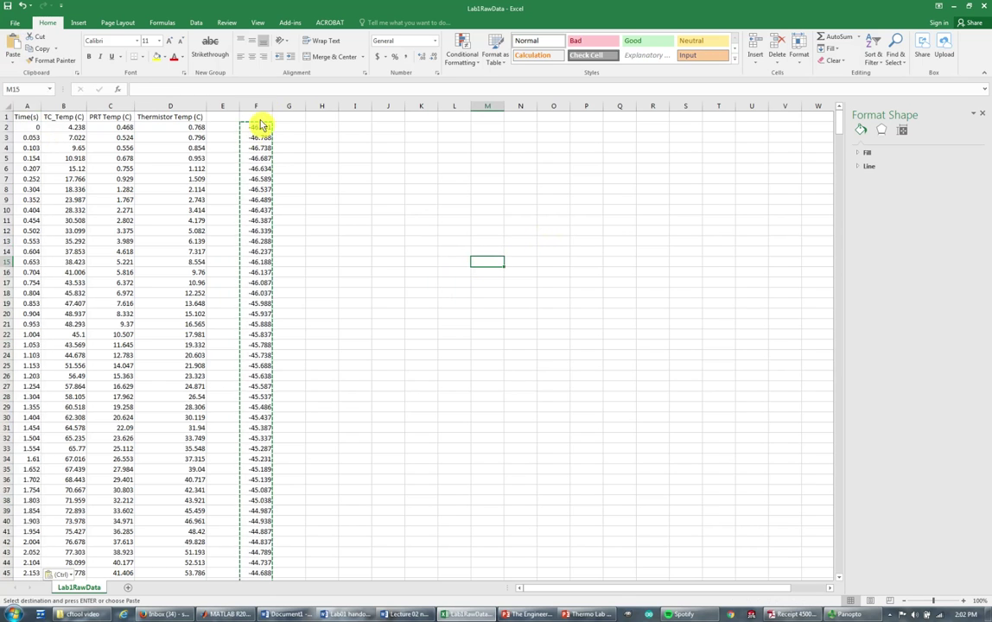
Delete the helper column F that holds the time-offset formulas.
{"action": "left_click", "coordinate": [260, 112]}
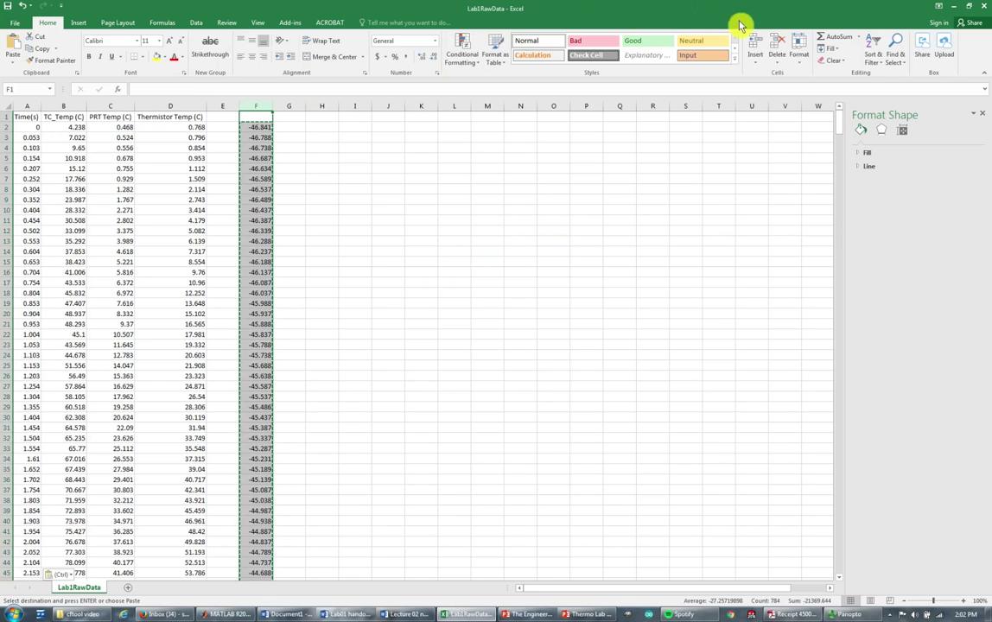
{"action": "left_click", "coordinate": [778, 47]}
{"action": "left_click", "coordinate": [388, 313]}
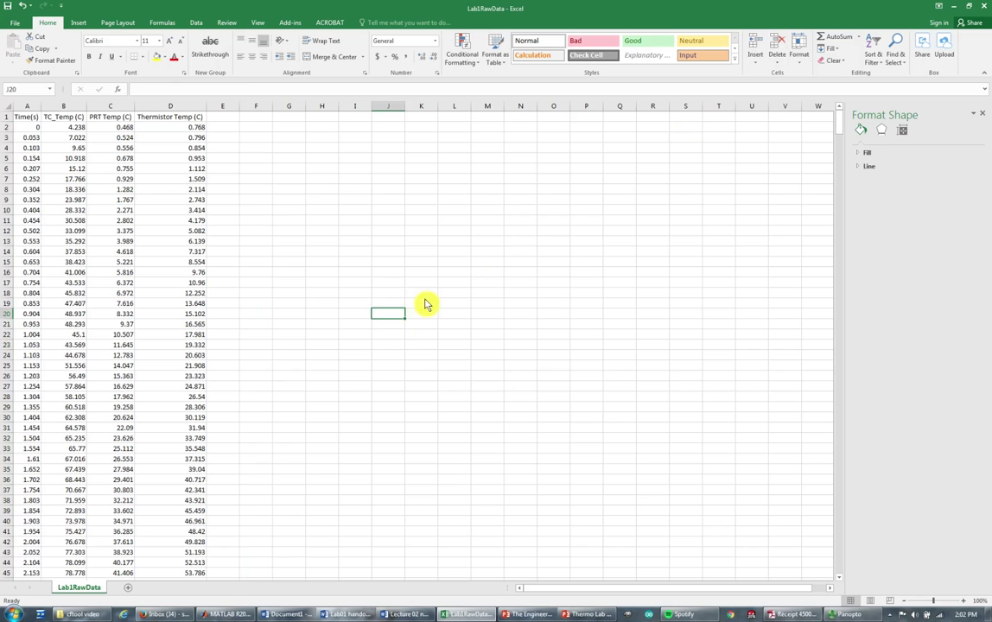
Reset the scatter chart's horizontal axis minimum and maximum bounds to automatic and check the curves near time zero.
{"action": "left_click_drag", "start_coordinate": [844, 130], "coordinate": [848, 576]}
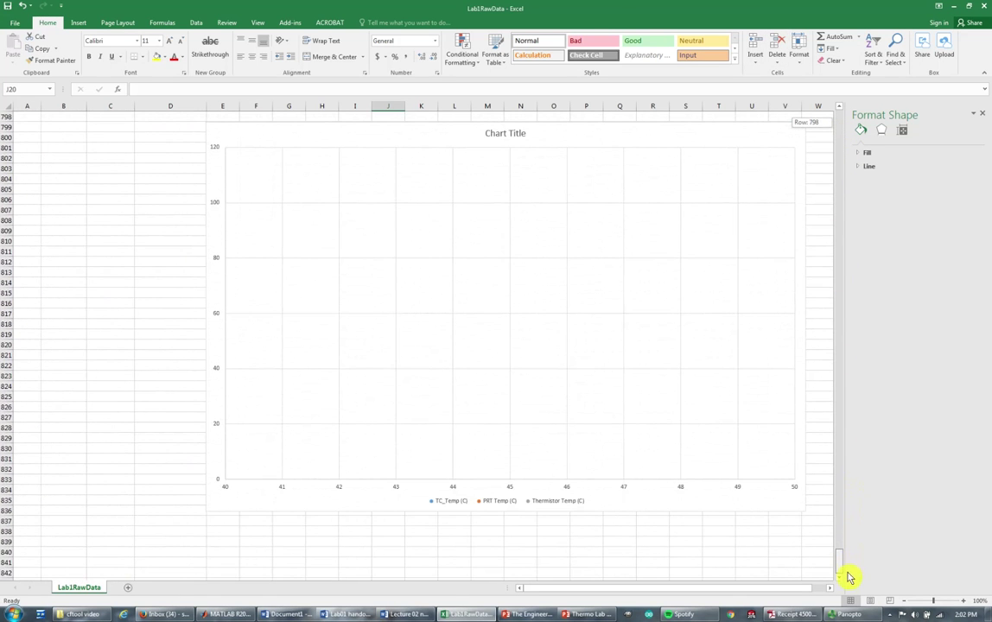
{"action": "scroll", "coordinate": [518, 407], "scroll_direction": "up", "scroll_amount": 1}
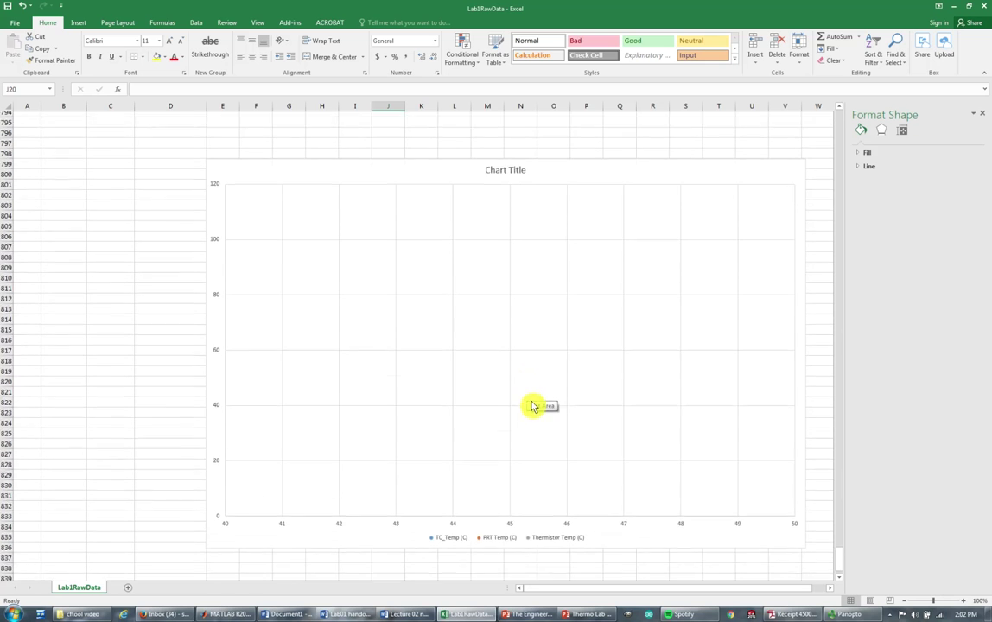
{"action": "left_click", "coordinate": [508, 519]}
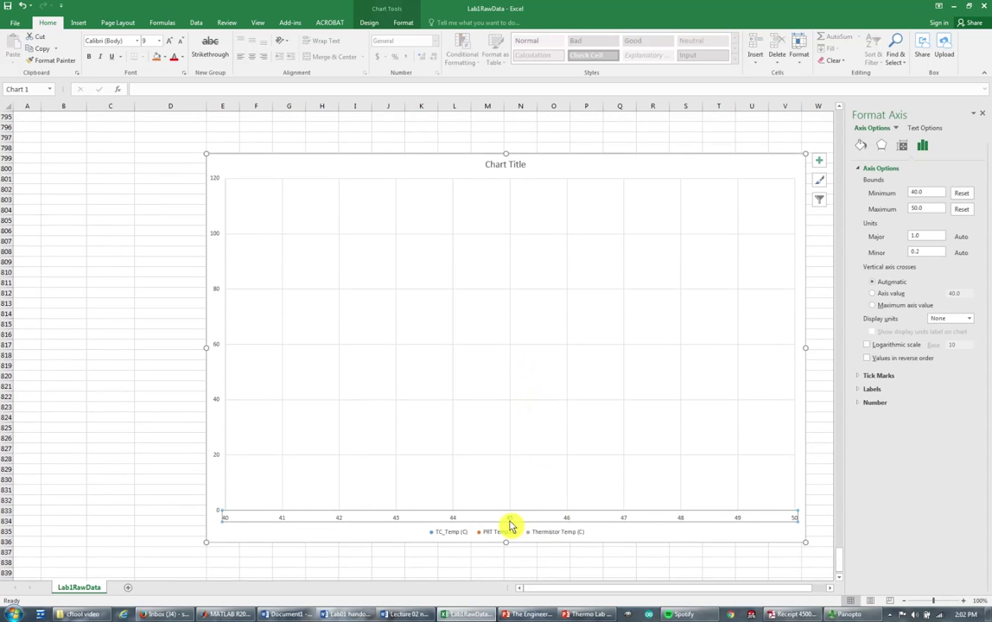
{"action": "left_click", "coordinate": [962, 192]}
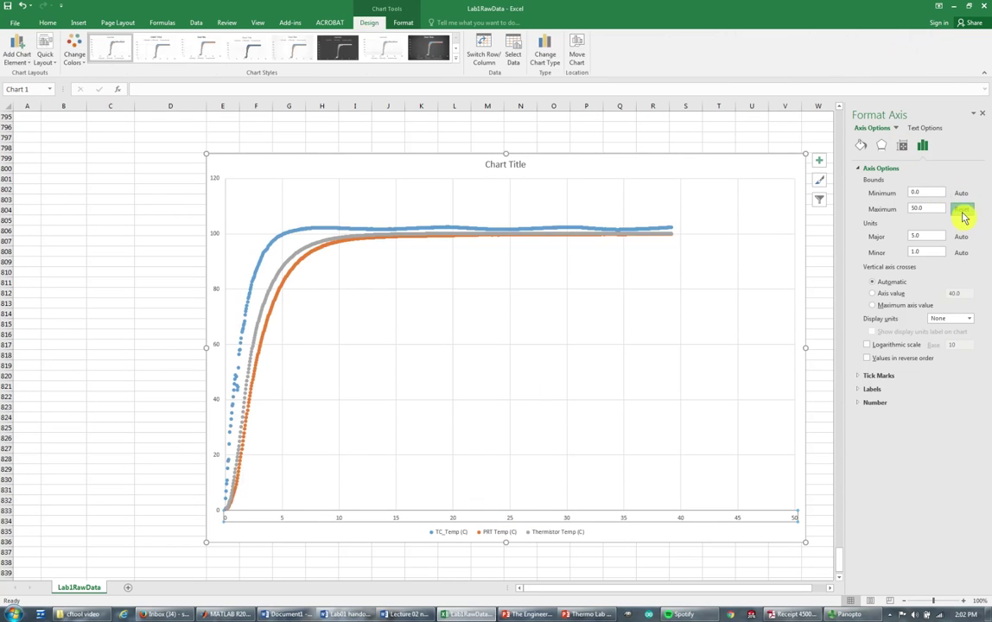
{"action": "left_click", "coordinate": [962, 208]}
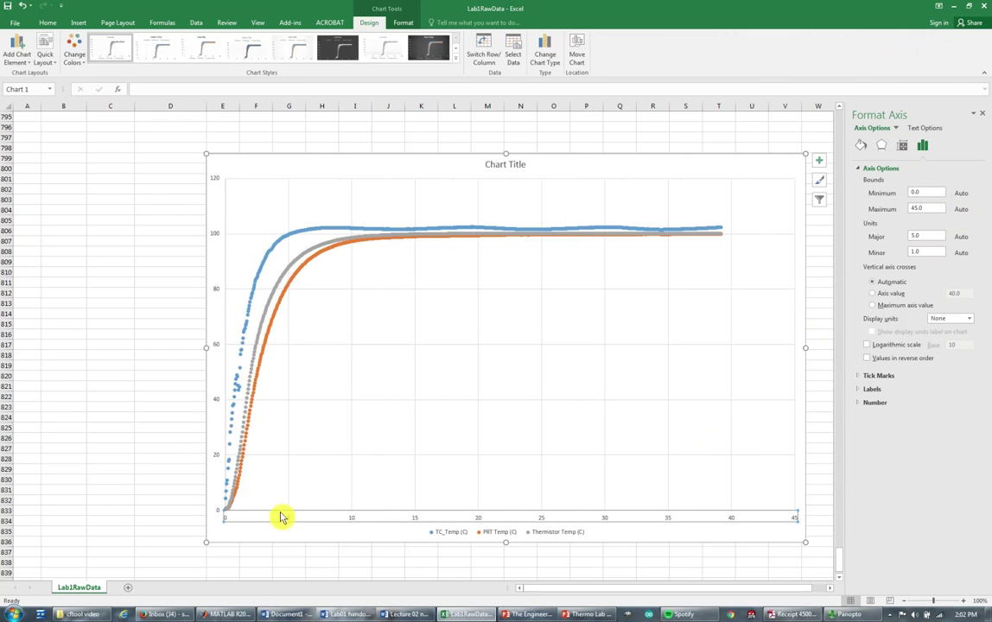
{"action": "left_click", "coordinate": [228, 518]}
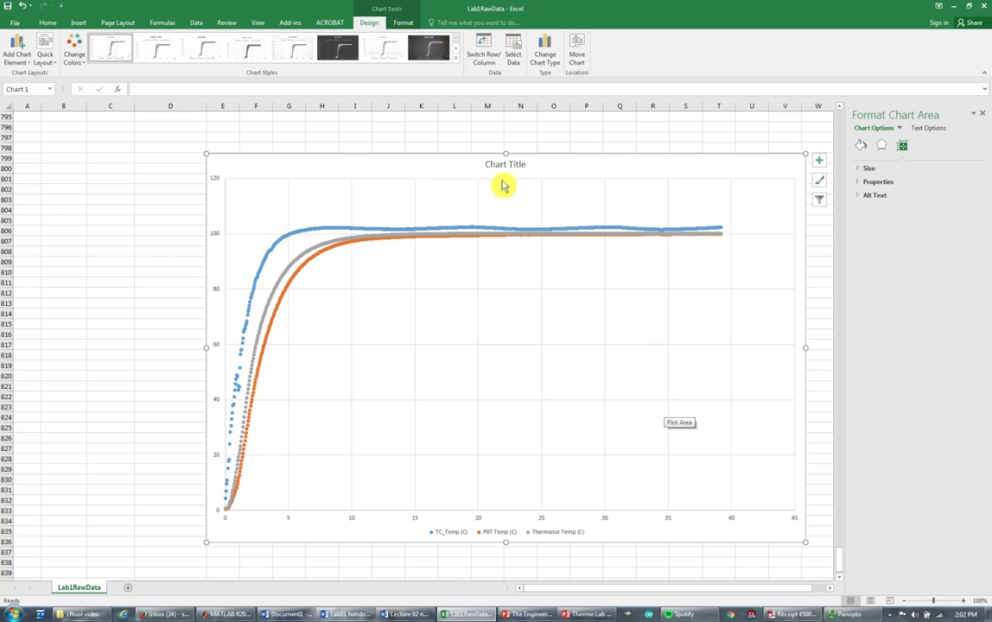
{"action": "left_click", "coordinate": [510, 127]}
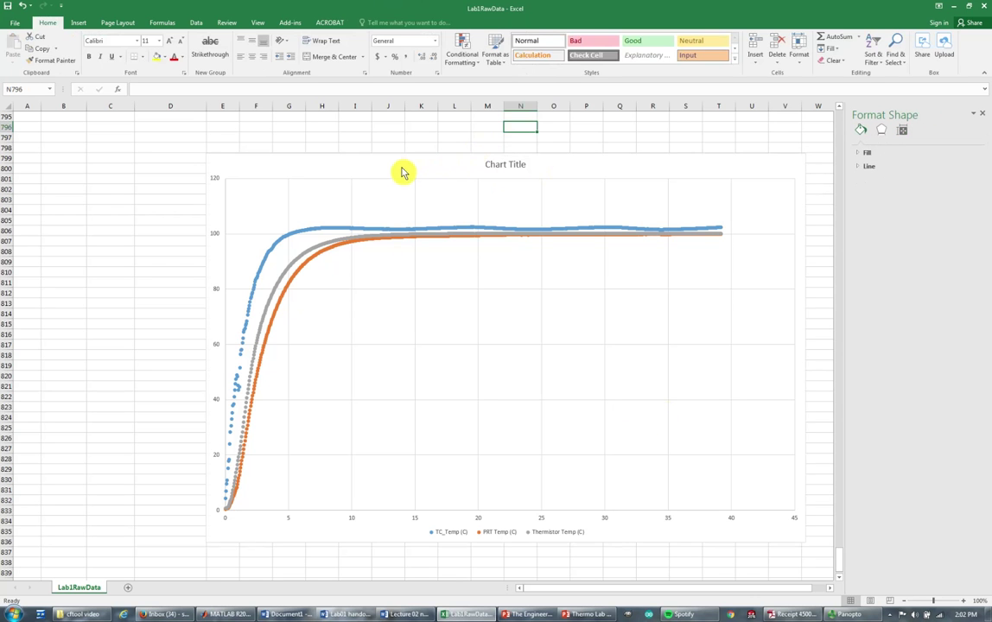
Delete the scatter chart from the worksheet and return to the beginning of the data.
{"action": "left_click", "coordinate": [402, 172]}
{"action": "key", "text": "Delete"}
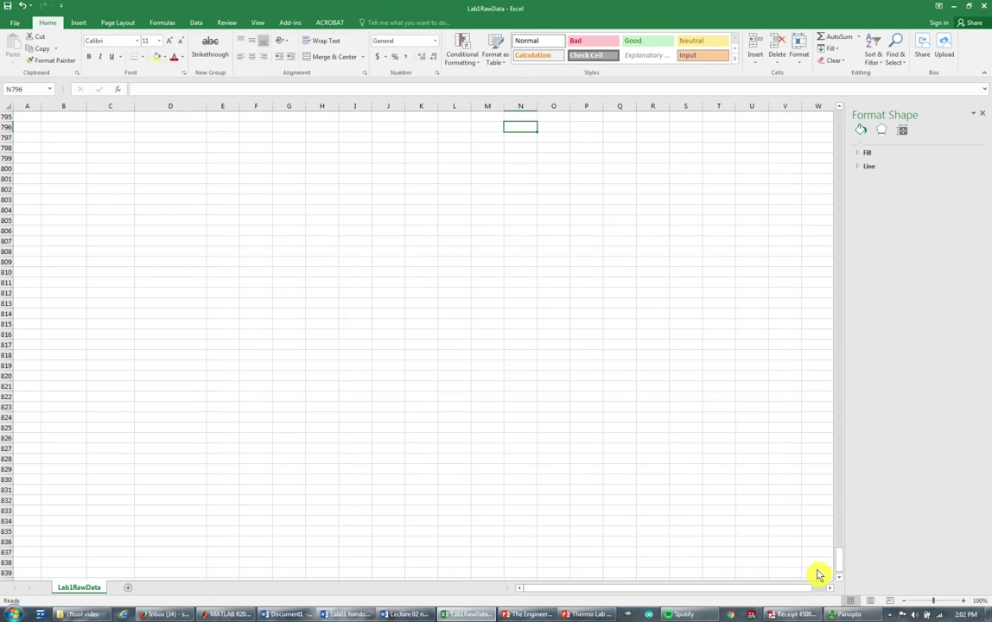
{"action": "left_click_drag", "start_coordinate": [839, 560], "coordinate": [838, 107]}
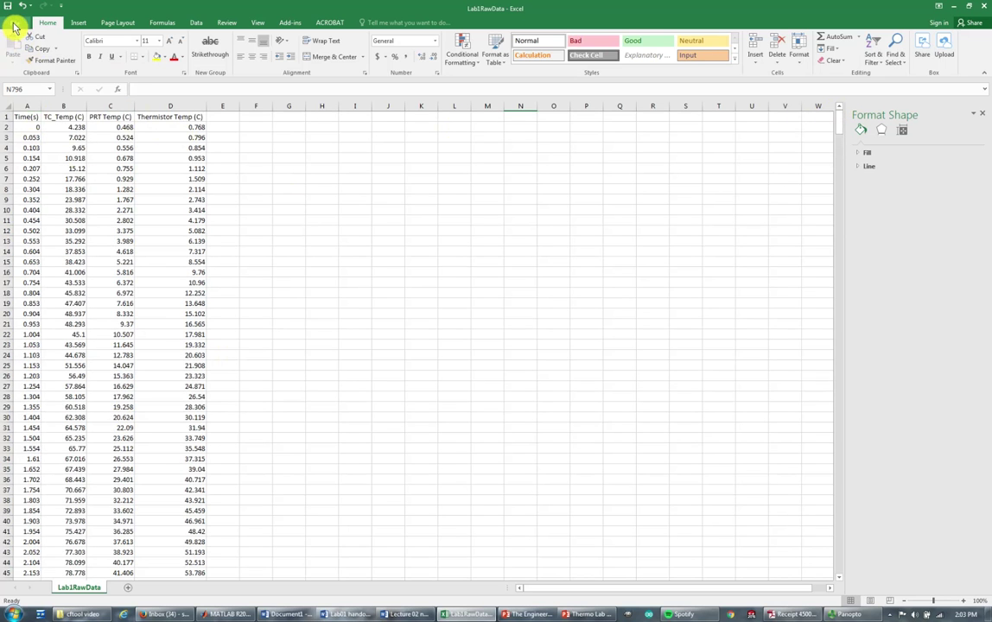
Save the workbook as Lab1ProcessedData.txt in the cftool video folder, keeping the tab-delimited text format.
{"action": "left_click", "coordinate": [17, 24]}
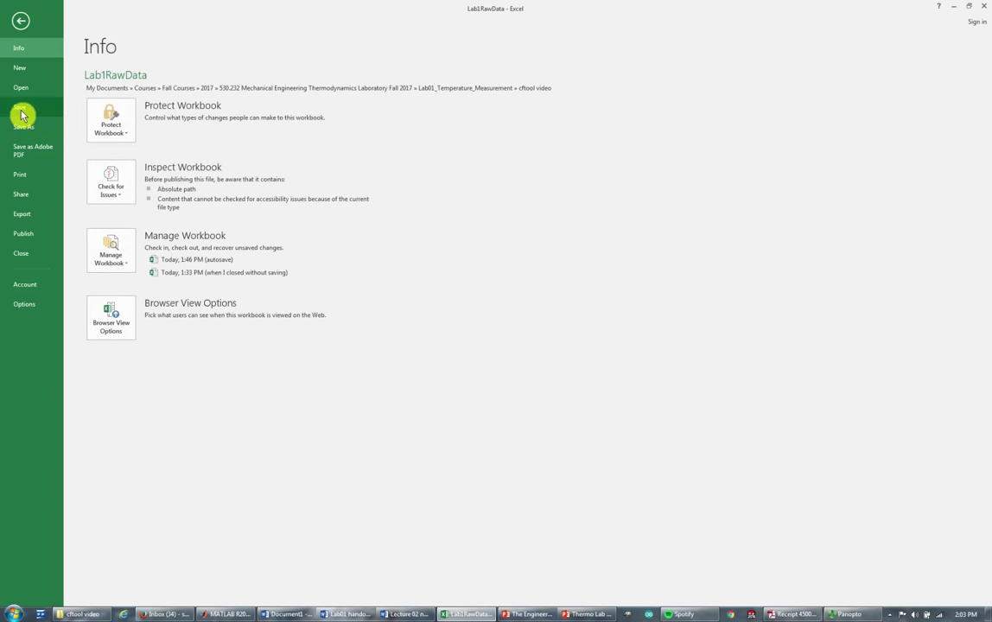
{"action": "left_click", "coordinate": [24, 126]}
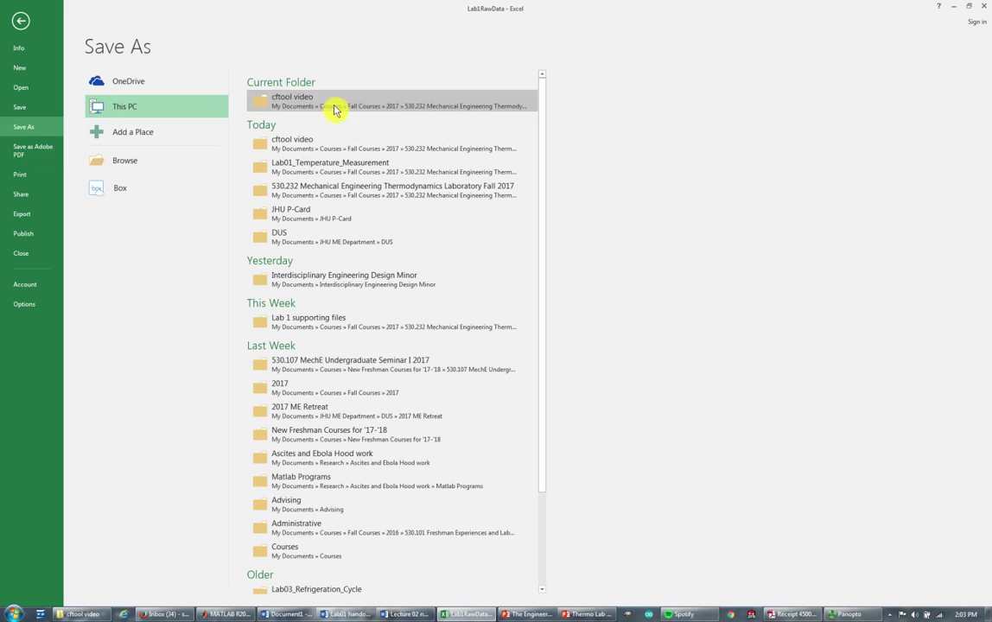
{"action": "left_click", "coordinate": [334, 108]}
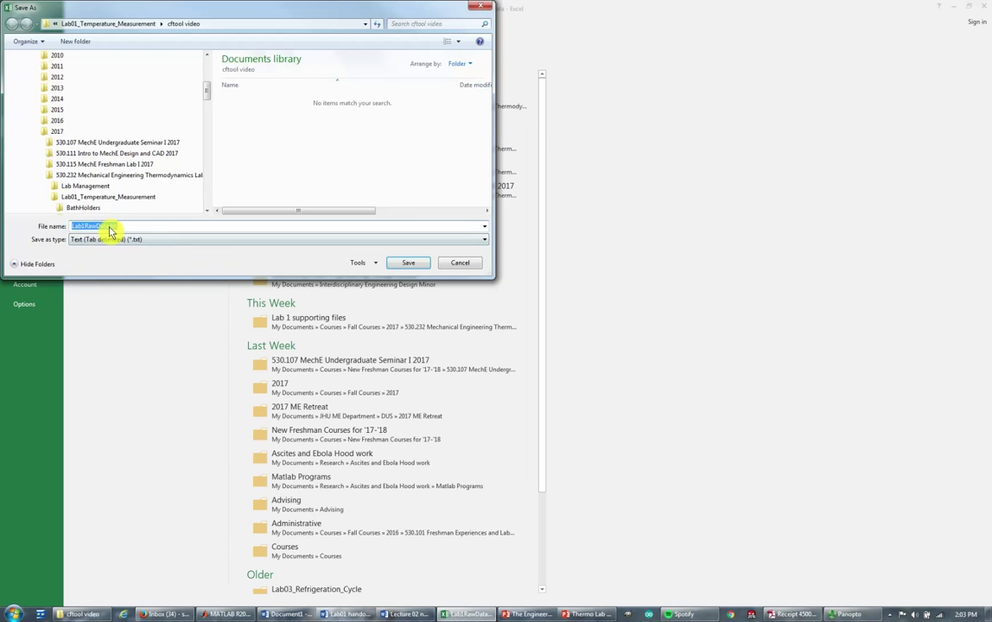
{"action": "left_click", "coordinate": [74, 226]}
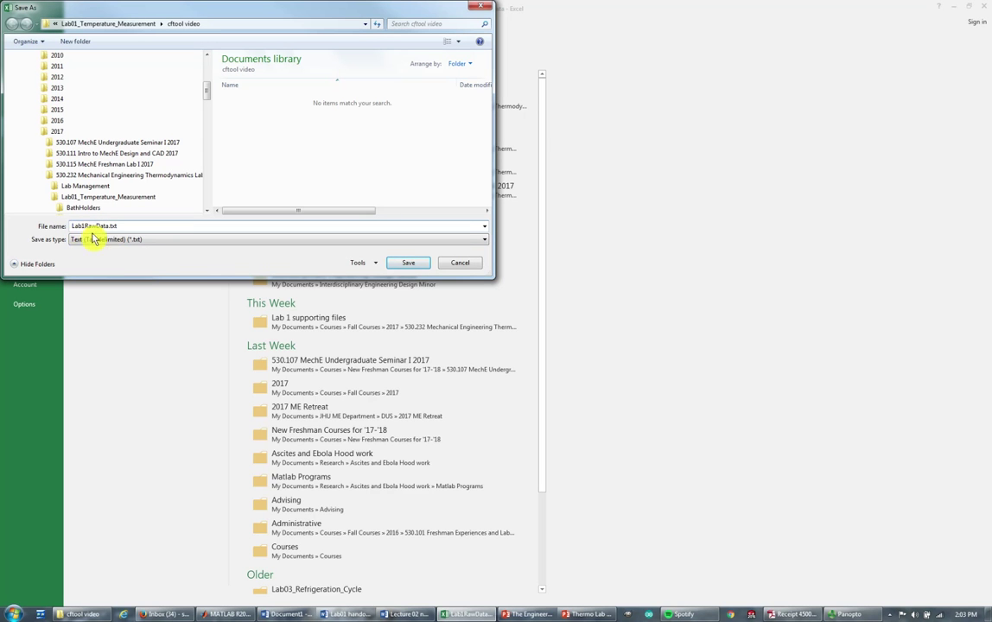
{"action": "left_click_drag", "start_coordinate": [84, 227], "coordinate": [93, 227]}
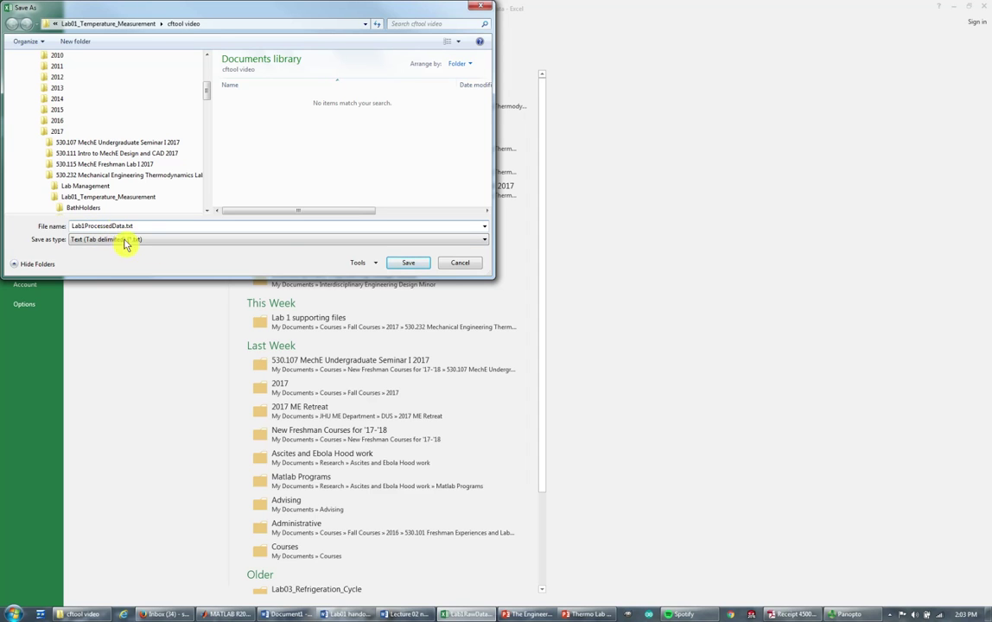
{"action": "left_click", "coordinate": [408, 269]}
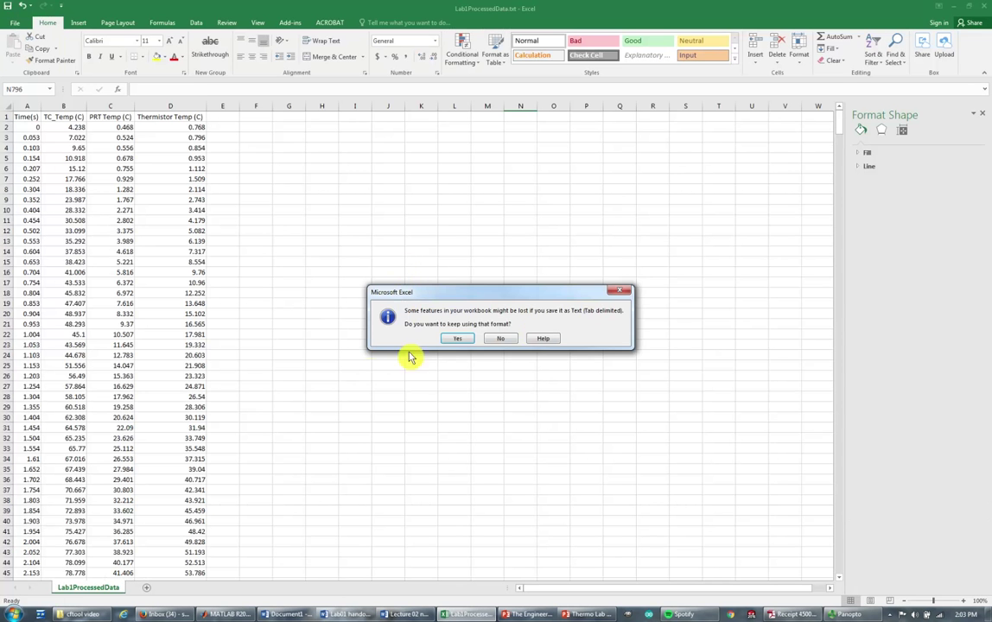
{"action": "left_click", "coordinate": [459, 338]}
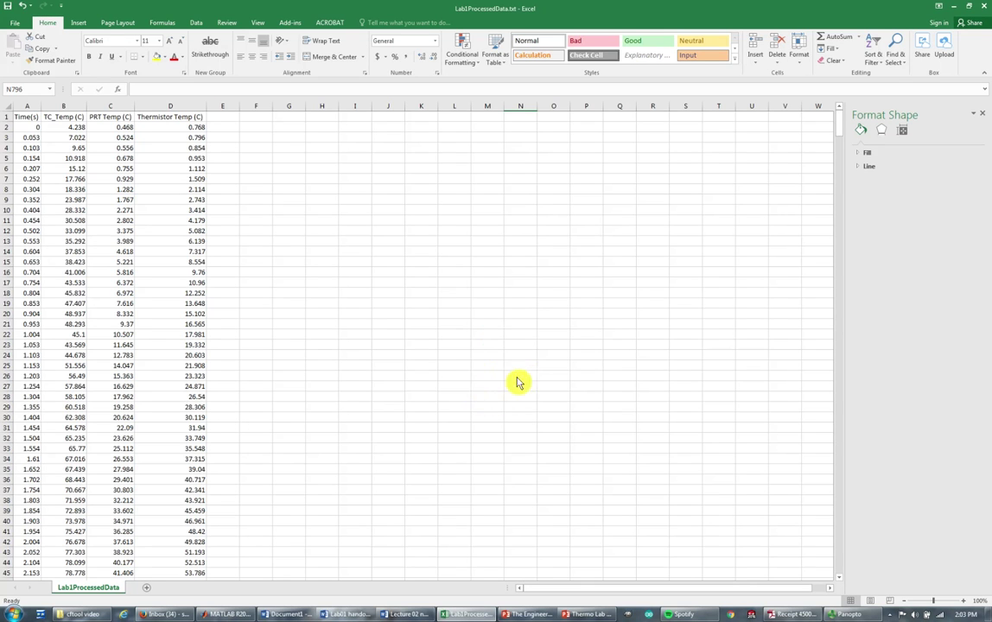
Switch to MATLAB and import Lab1ProcessedData.txt from the cftool video folder as column vectors.
{"action": "left_click", "coordinate": [236, 615]}
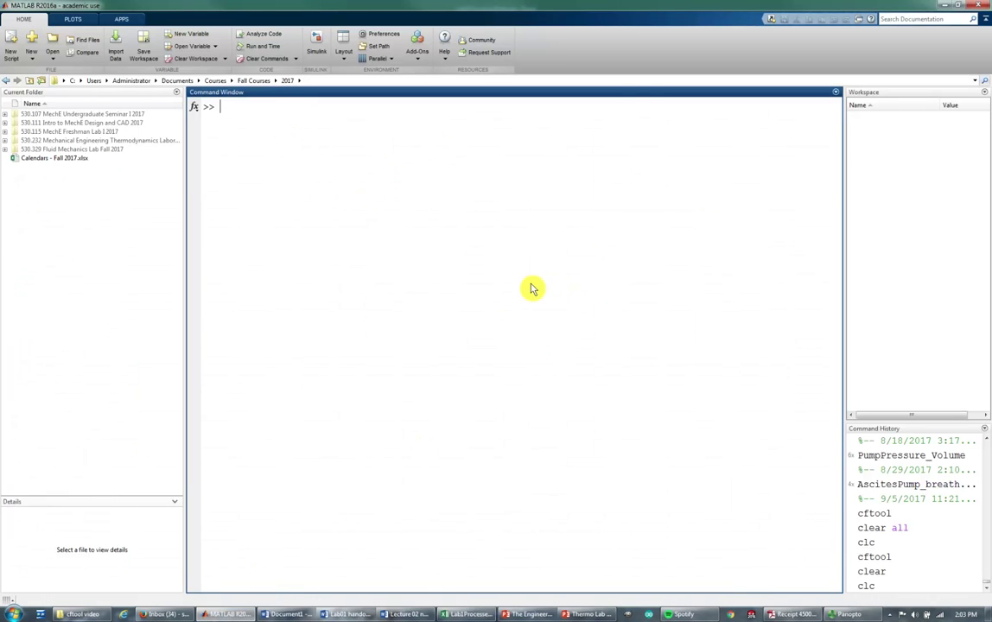
{"action": "left_click", "coordinate": [119, 43]}
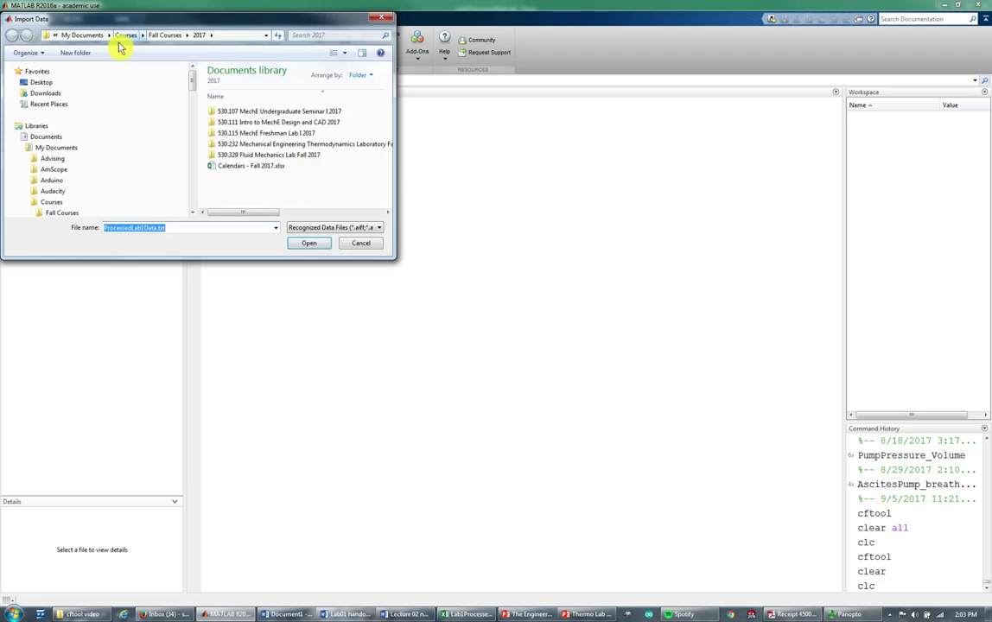
{"action": "double_click", "coordinate": [269, 144]}
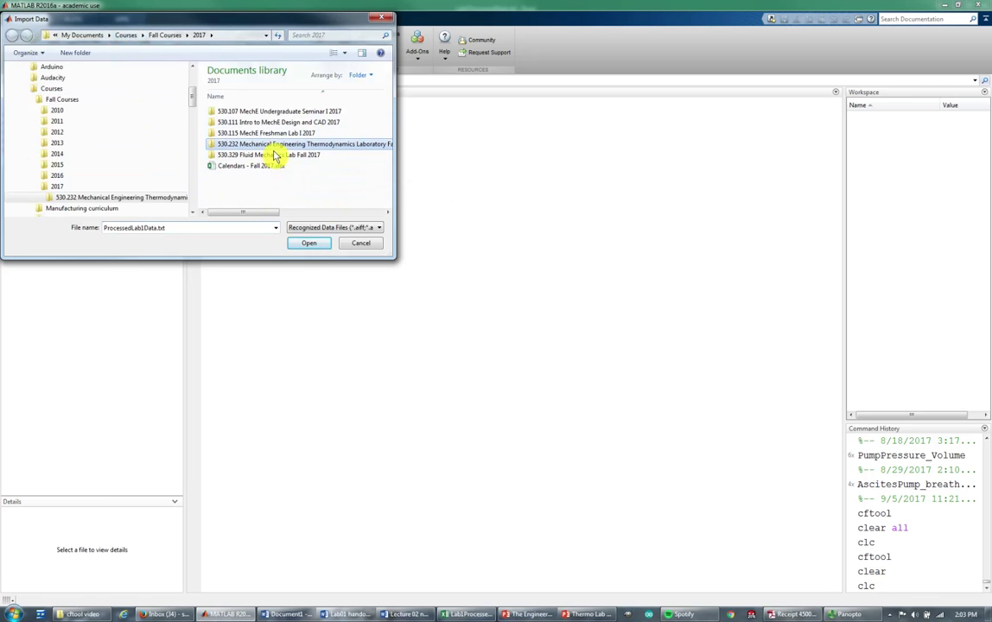
{"action": "double_click", "coordinate": [245, 125]}
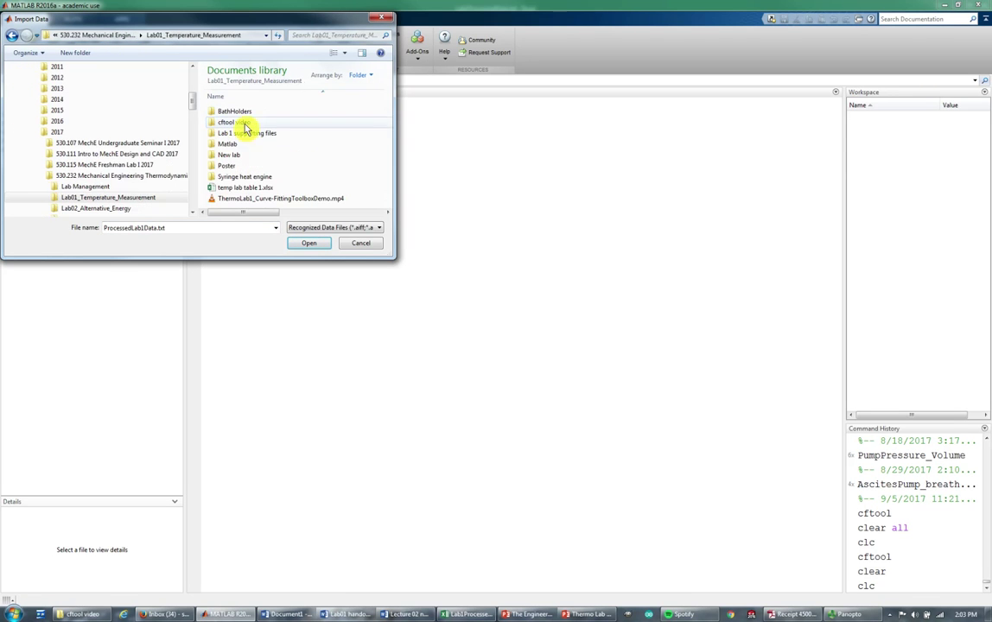
{"action": "double_click", "coordinate": [234, 123]}
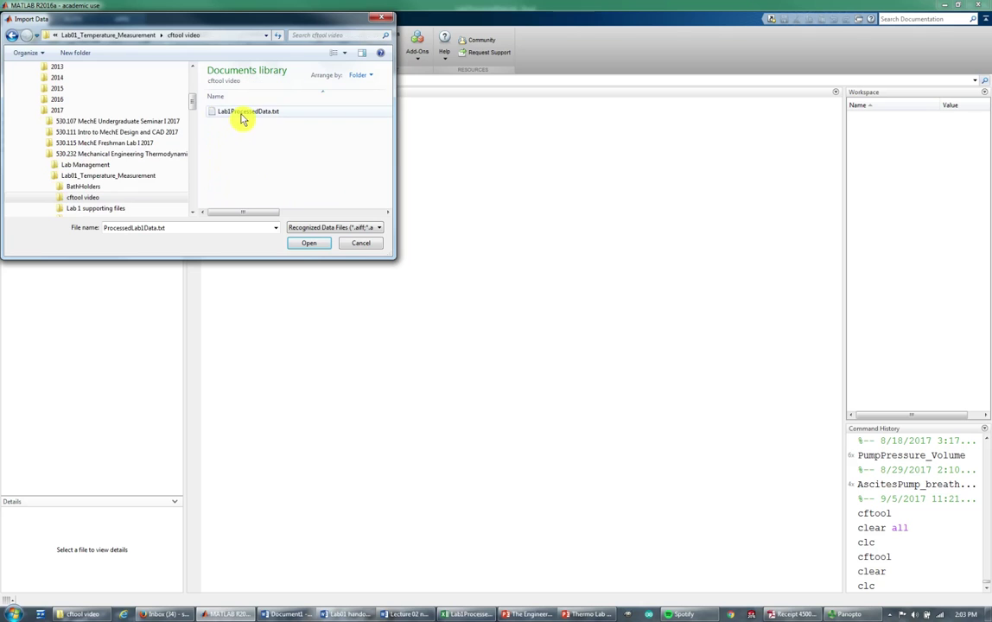
{"action": "left_click", "coordinate": [238, 114]}
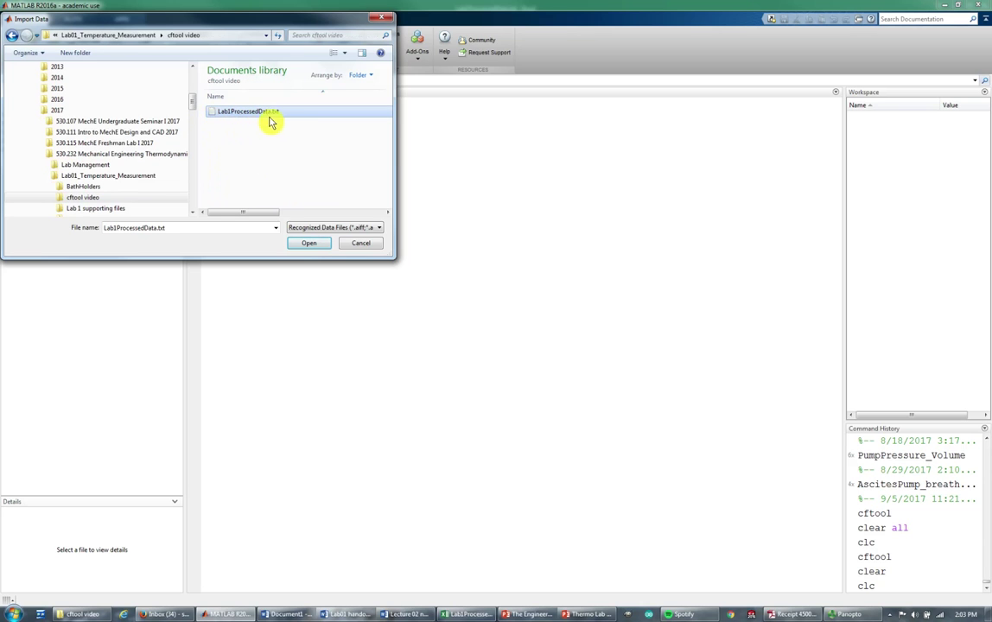
{"action": "left_click", "coordinate": [312, 245]}
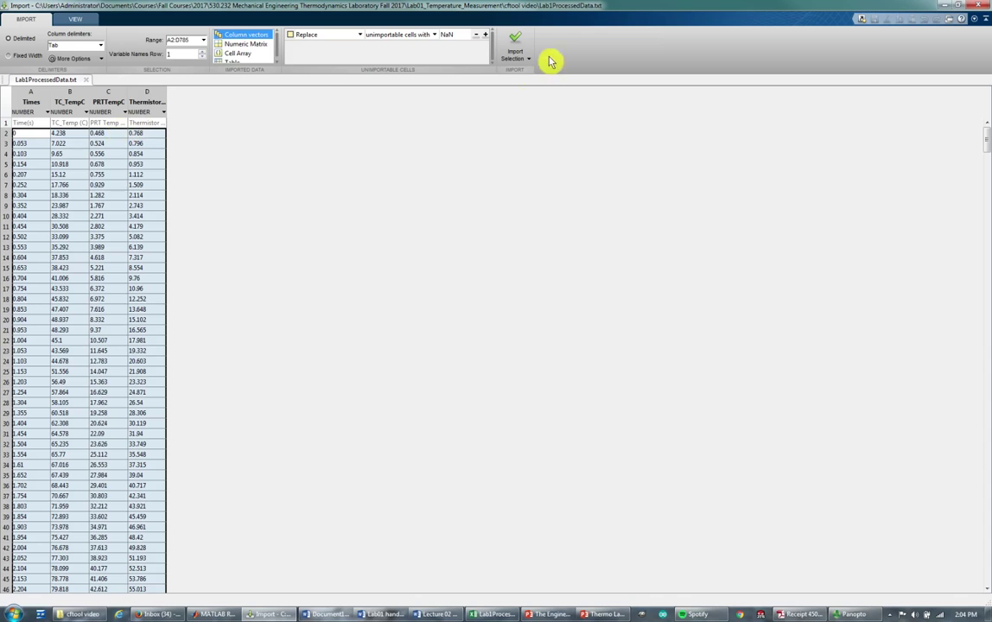
{"action": "left_click", "coordinate": [516, 43]}
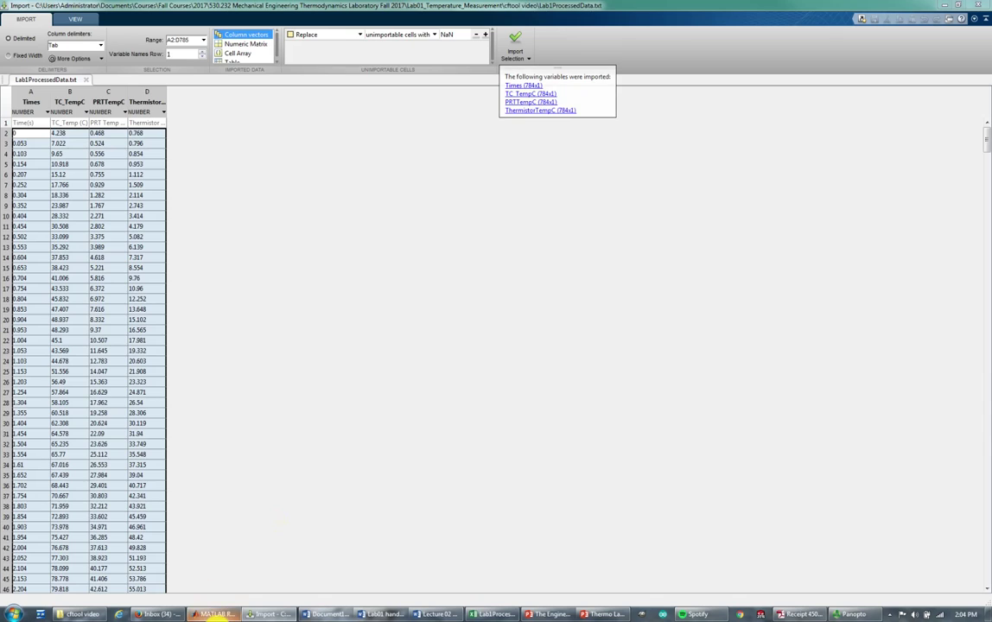
Launch the Curve Fitting Tool with the cftool command and assign Times as X data and TC_TempC as Y data.
{"action": "key", "text": "alt+Tab"}
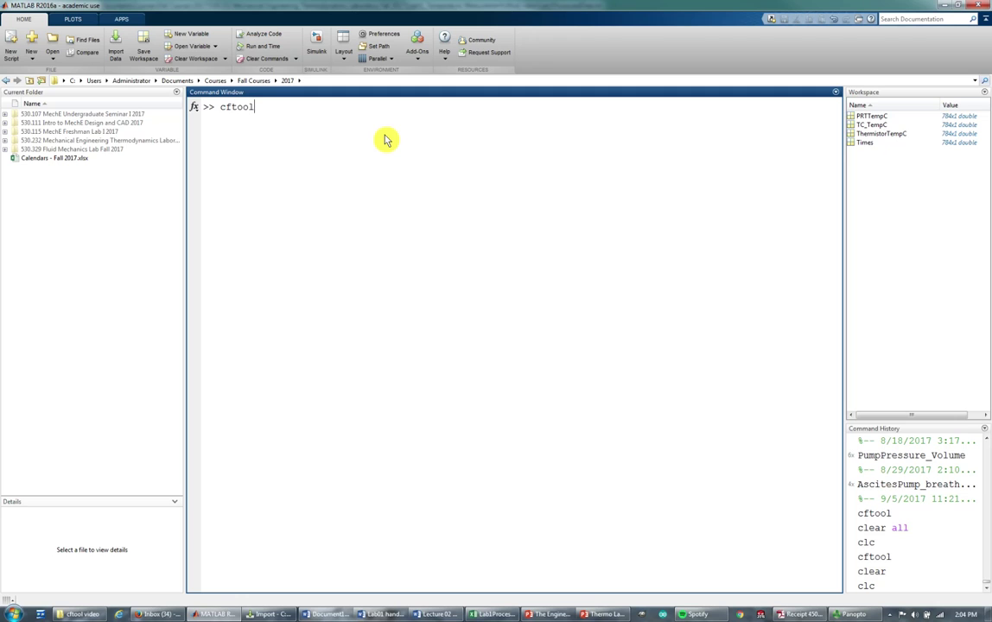
{"action": "key", "text": "Return"}
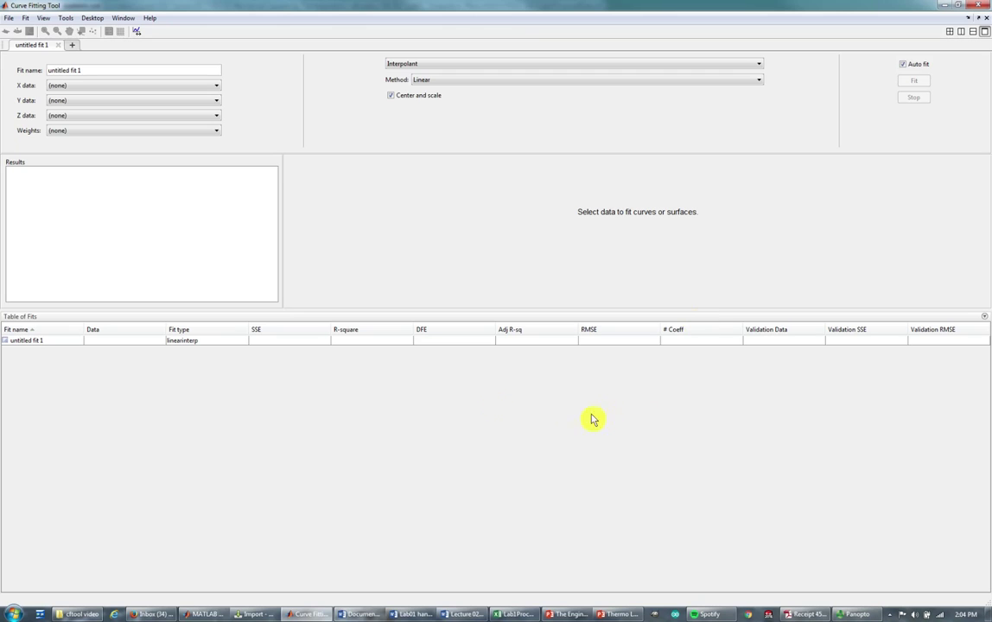
{"action": "left_click", "coordinate": [217, 90]}
{"action": "left_click", "coordinate": [111, 135]}
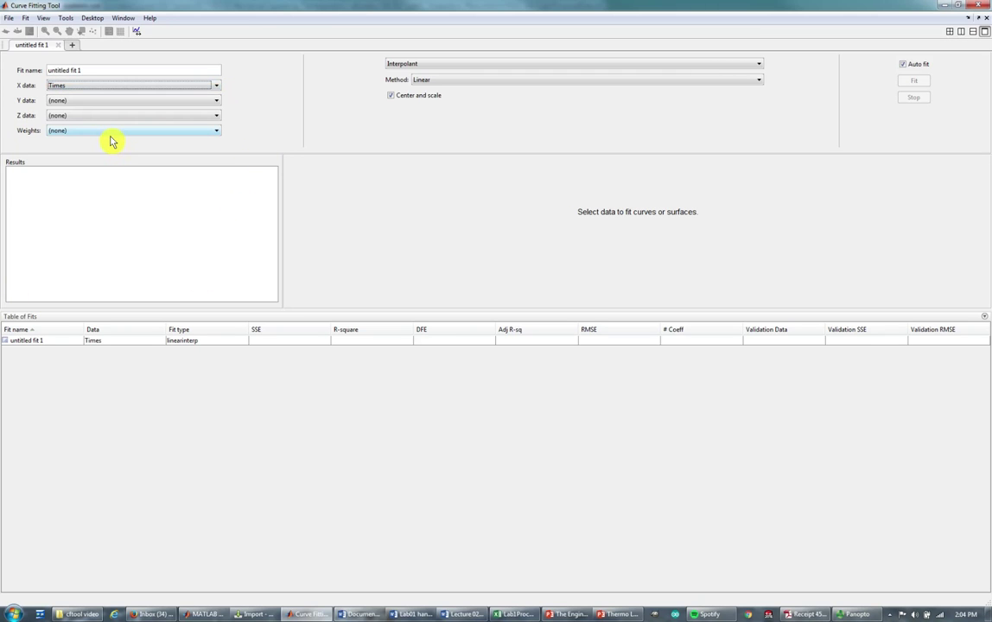
{"action": "left_click", "coordinate": [217, 105]}
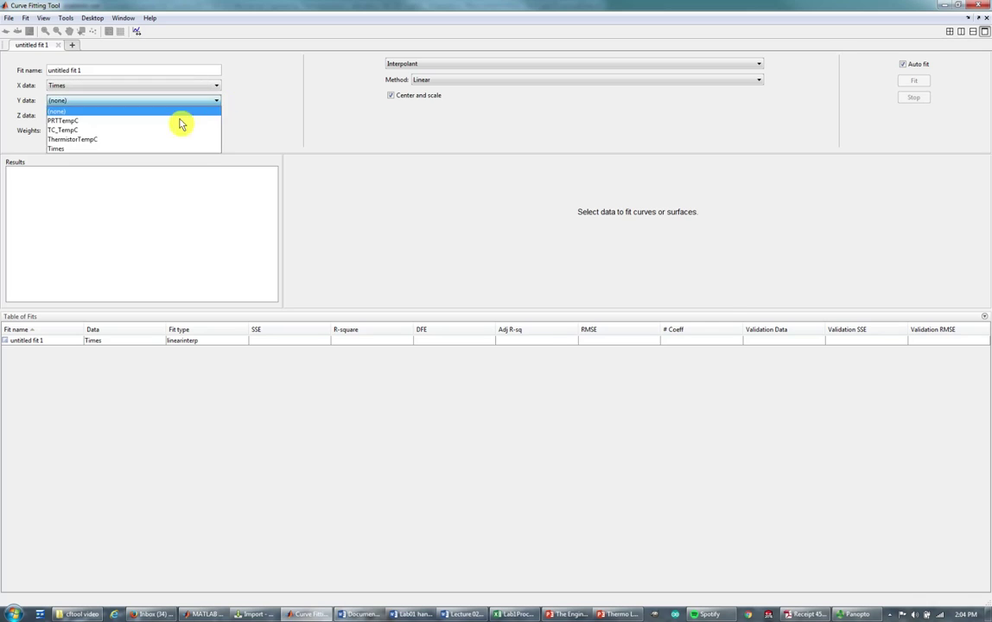
{"action": "left_click", "coordinate": [202, 113]}
{"action": "left_click", "coordinate": [219, 106]}
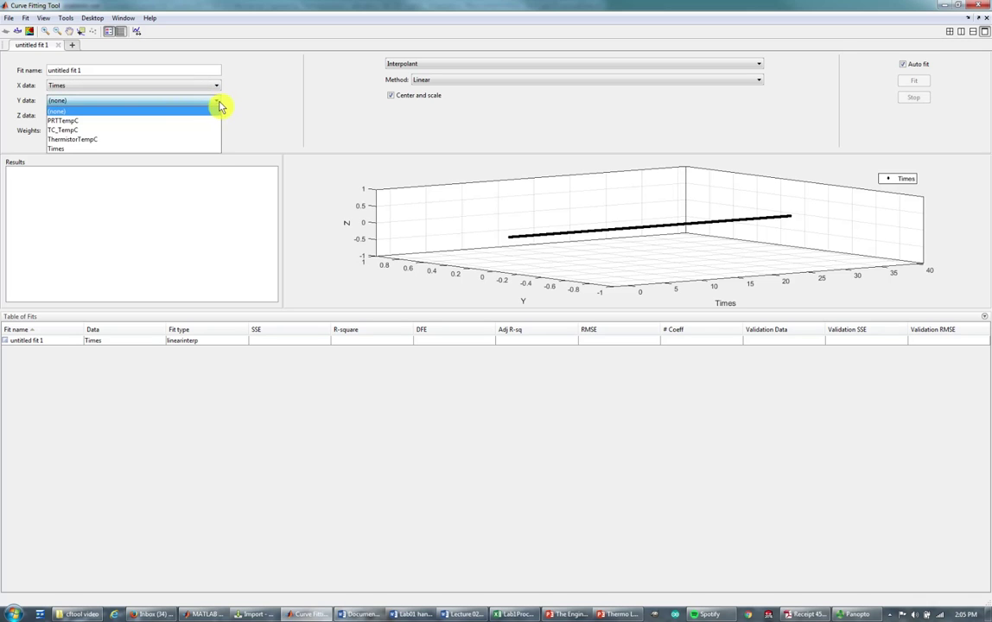
{"action": "left_click", "coordinate": [159, 131]}
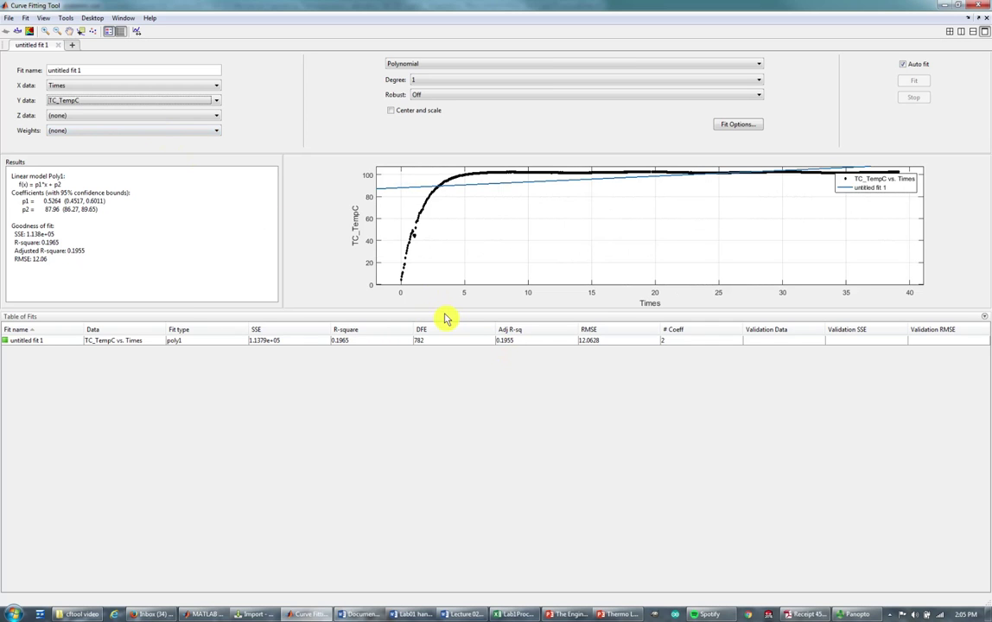
Enlarge the fit plot by shrinking the Table of Fits and change the fit type to Custom Equation.
{"action": "left_click_drag", "start_coordinate": [444, 318], "coordinate": [414, 543]}
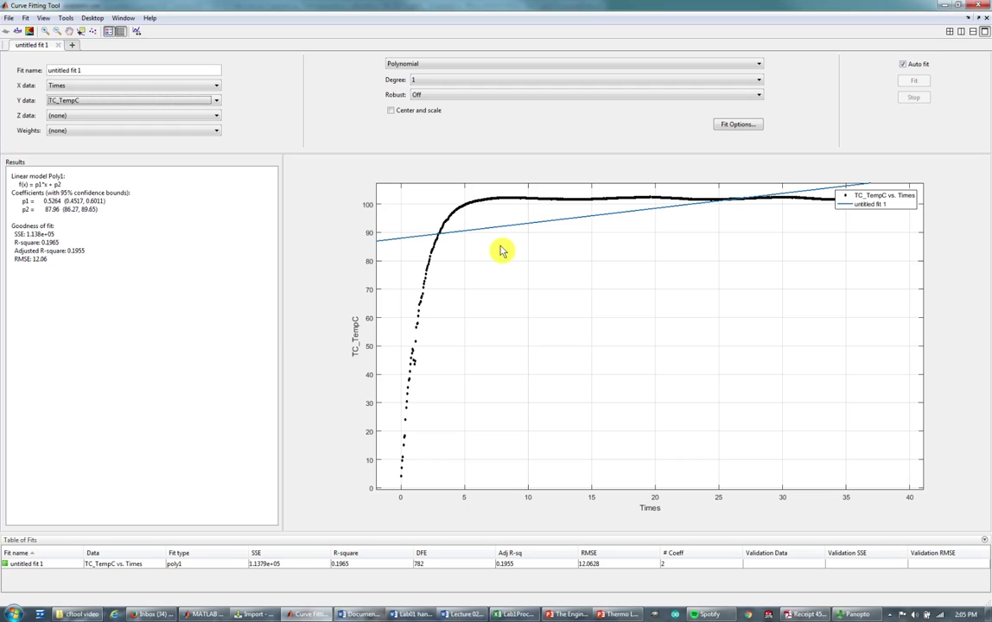
{"action": "left_click", "coordinate": [483, 65]}
{"action": "scroll", "coordinate": [477, 88], "scroll_direction": "up", "scroll_amount": 2}
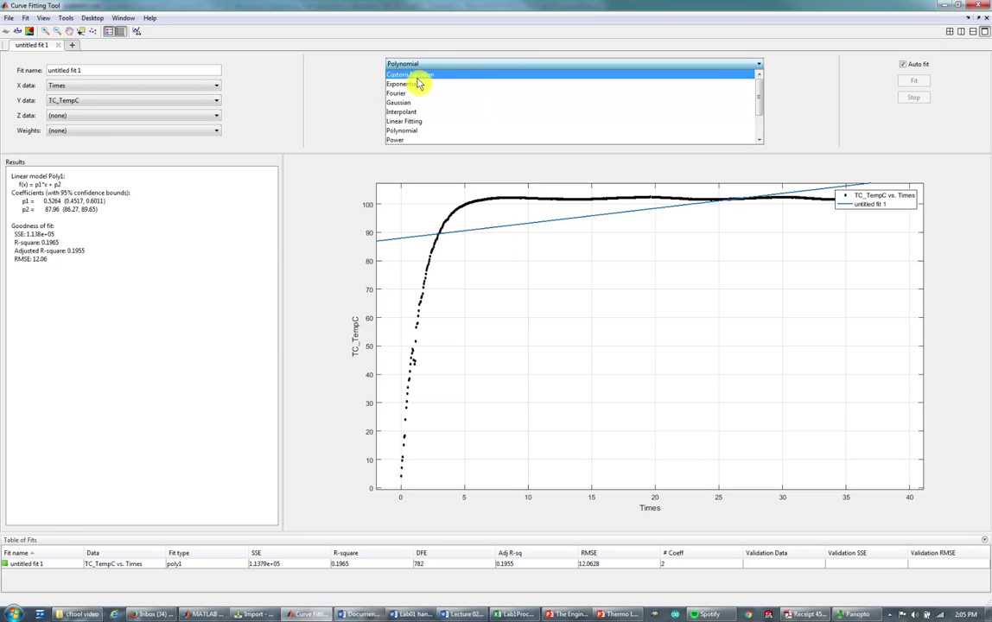
{"action": "left_click", "coordinate": [414, 77]}
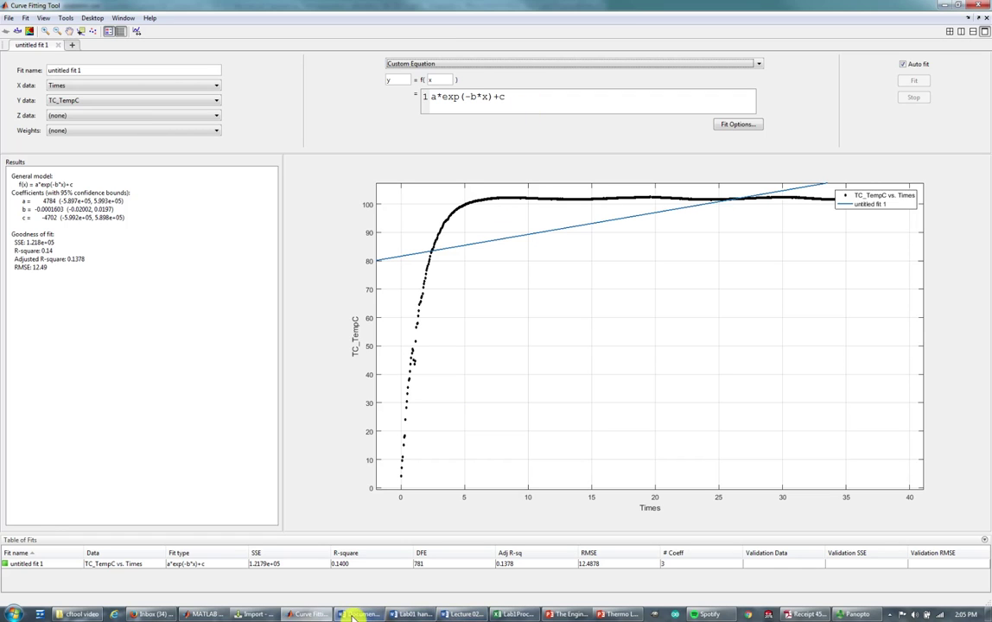
Open Lab01_Temperature_Measurement.pdf from the Lab01_Temperature_Measurement folder and examine the thermometer transient response equation in the Lab Report section.
{"action": "mouse_move", "coordinate": [364, 615]}
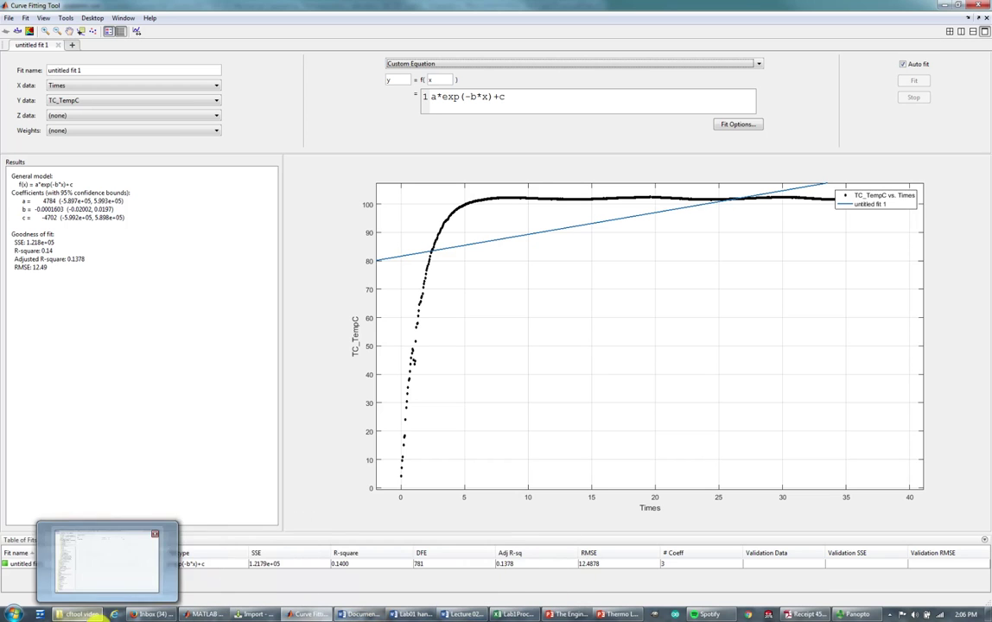
{"action": "left_click", "coordinate": [79, 614]}
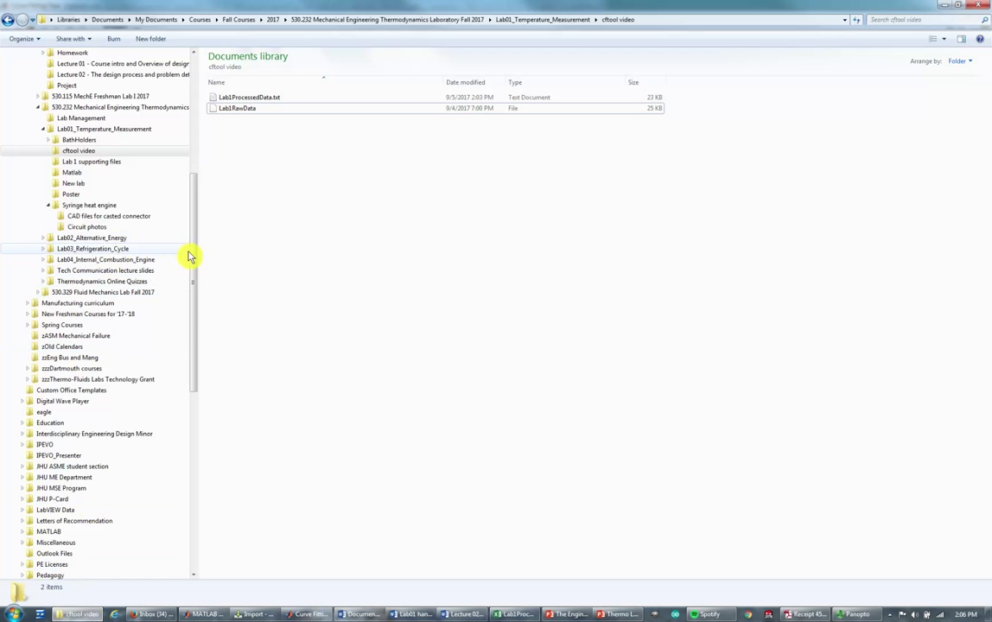
{"action": "left_click_drag", "start_coordinate": [197, 250], "coordinate": [198, 181]}
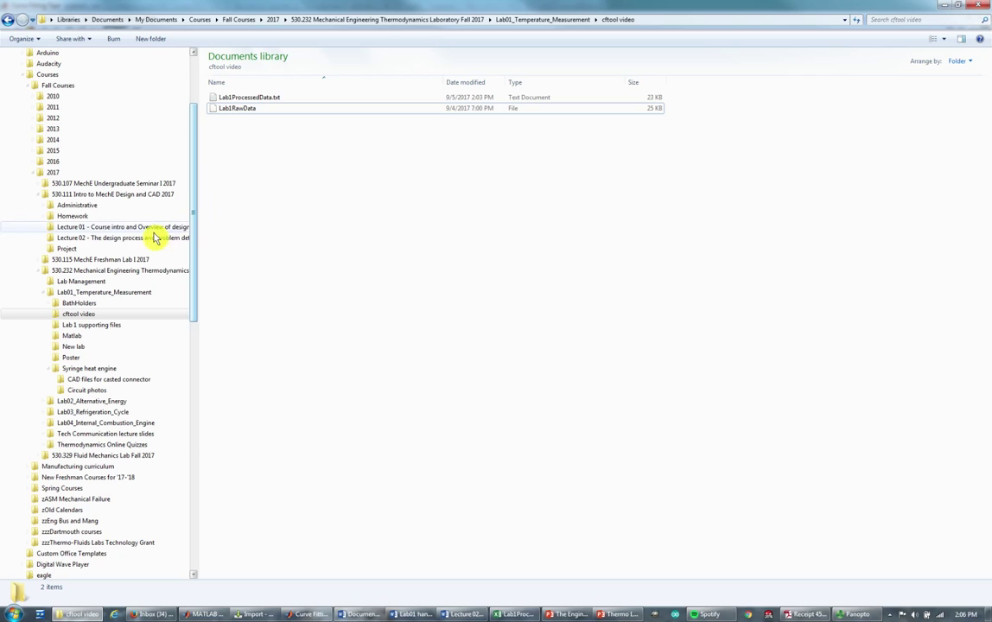
{"action": "left_click", "coordinate": [92, 293]}
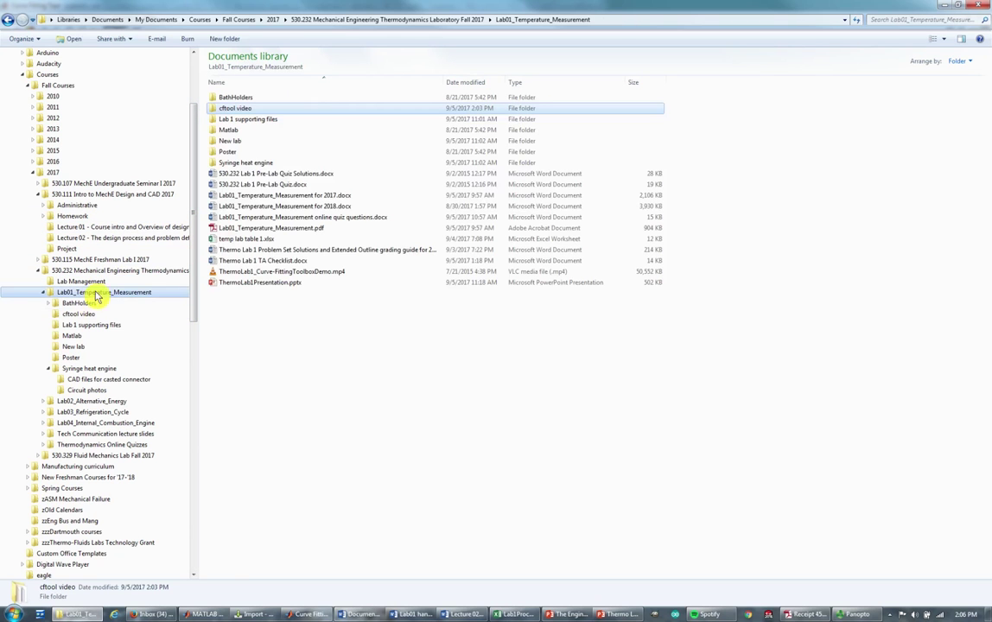
{"action": "left_click", "coordinate": [273, 230]}
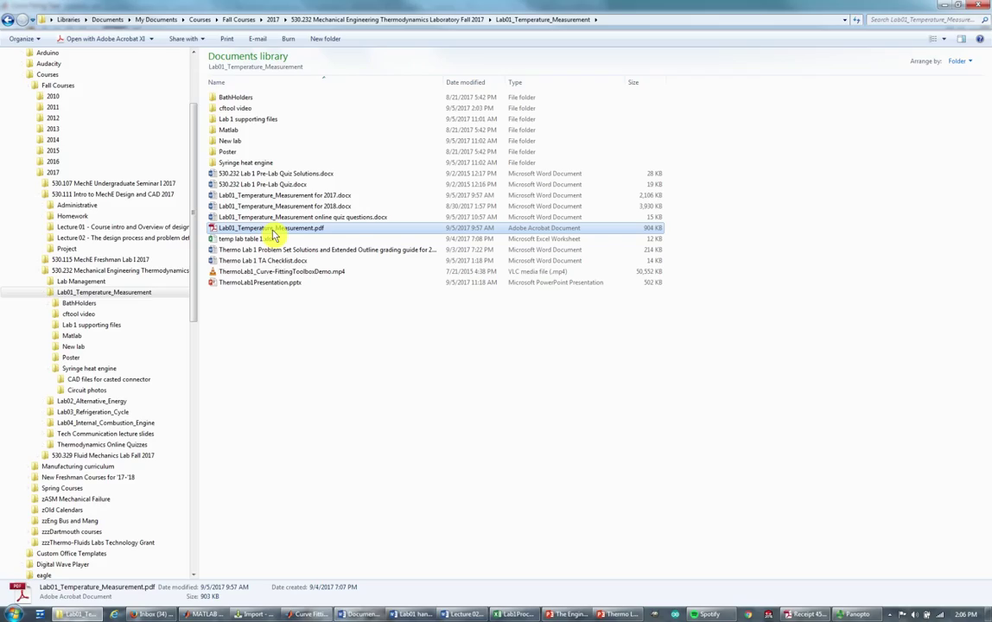
{"action": "double_click", "coordinate": [273, 232]}
{"action": "left_click_drag", "start_coordinate": [988, 91], "coordinate": [981, 474]}
{"action": "scroll", "coordinate": [617, 437], "scroll_direction": "down", "scroll_amount": 2}
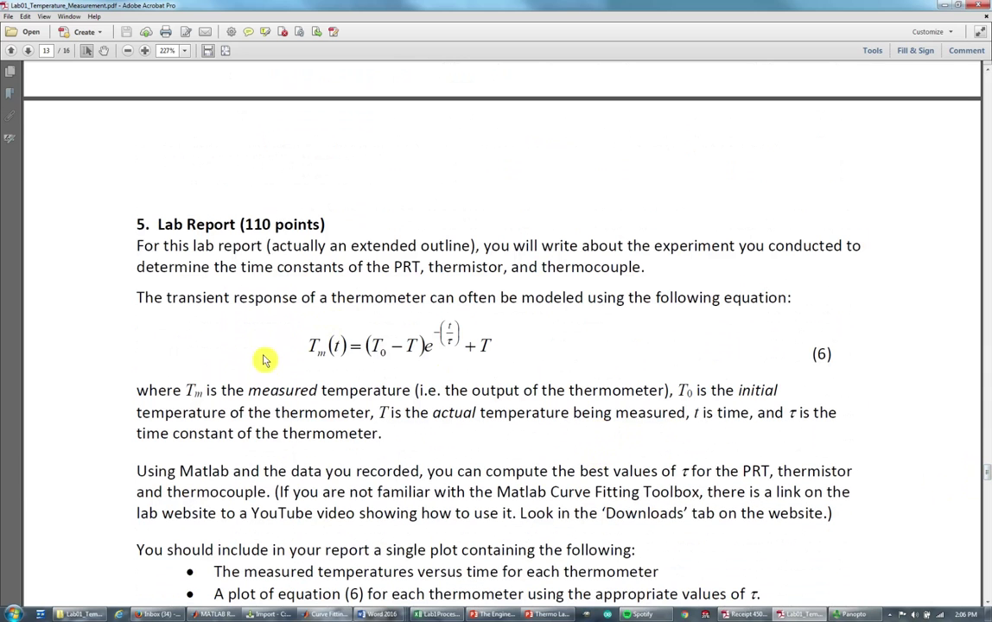